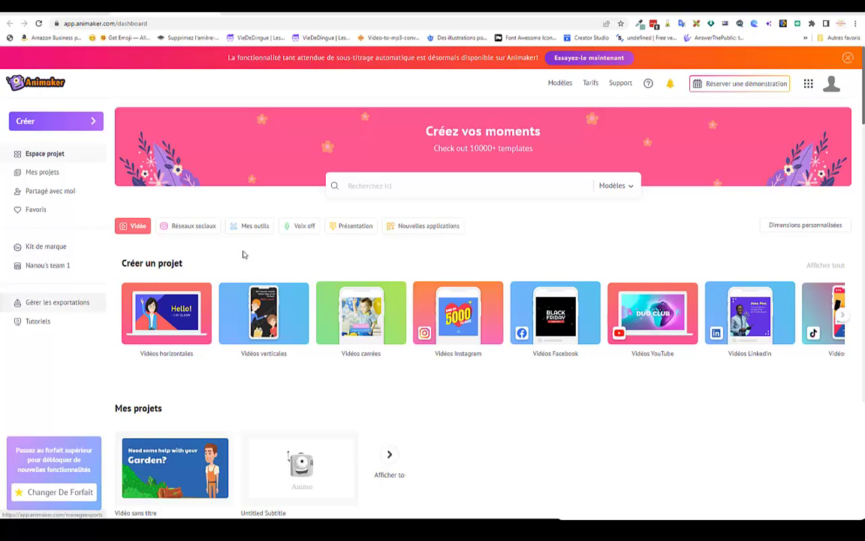
- Start an automatic-subtitle project via 'Essayez-le maintenant' and upload a video from the computer
left_click(586, 59)
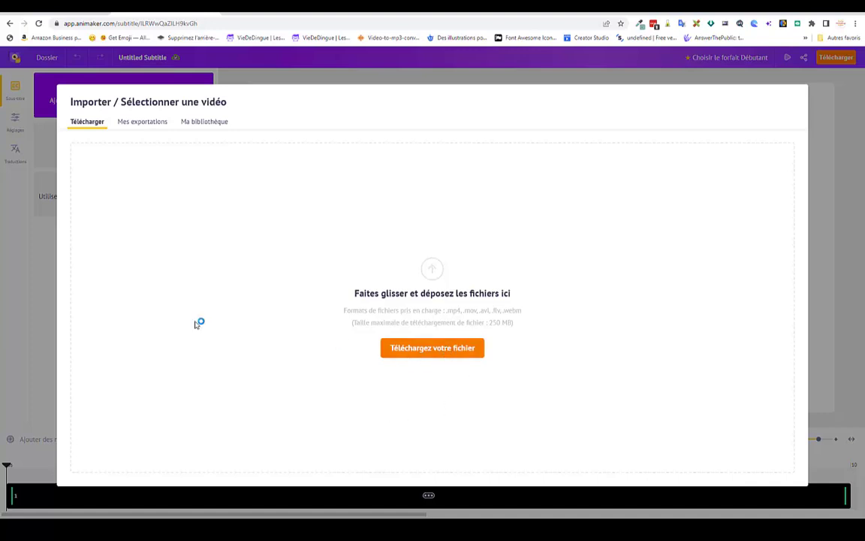
left_click(413, 350)
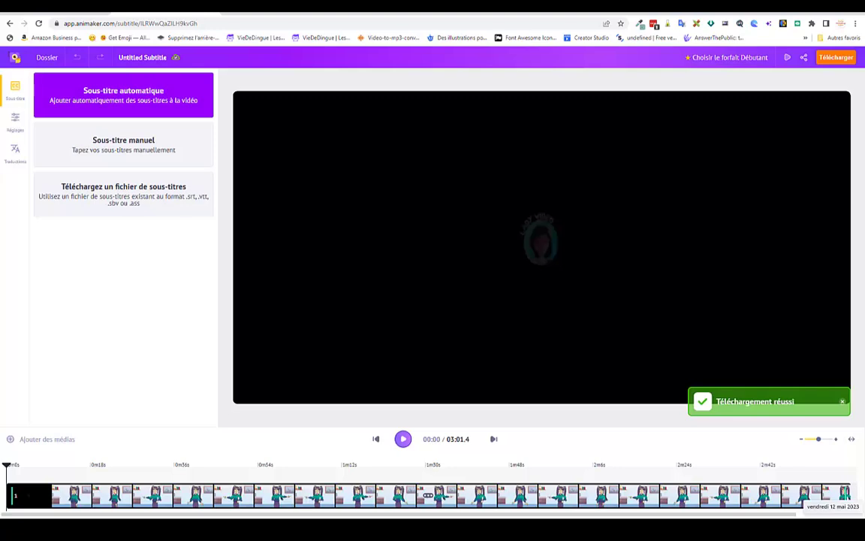
- Generate French subtitles for the whole video with 'Sous-titre automatique'
left_click(85, 104)
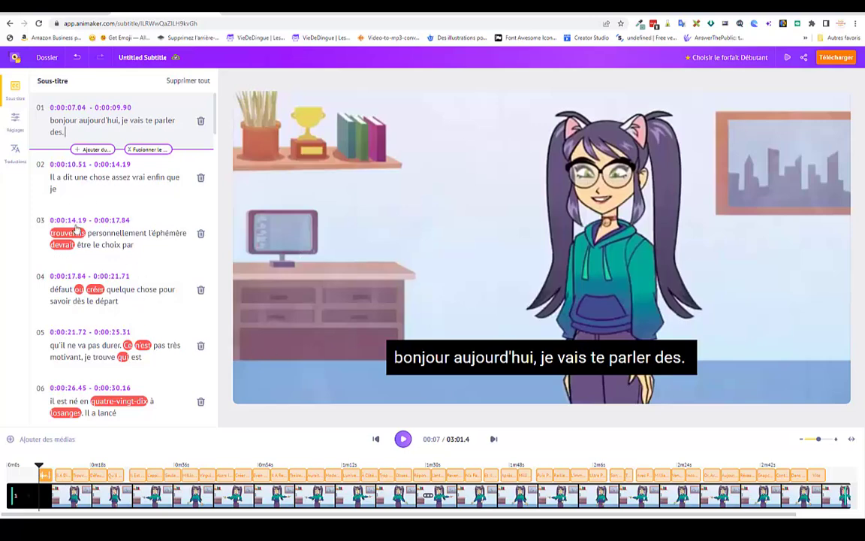
- Play the subtitled video and pause around 00:14.6 on the third caption
mouse_move(67, 233)
left_click(404, 442)
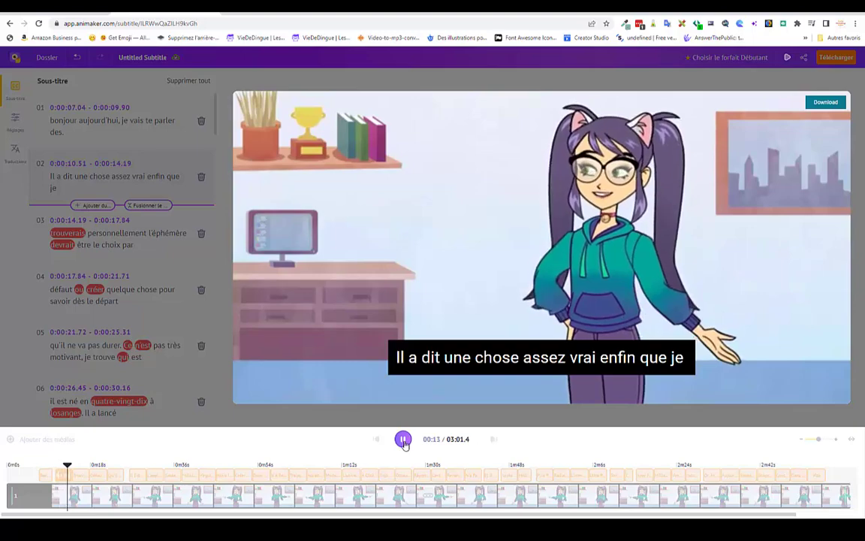
left_click(403, 439)
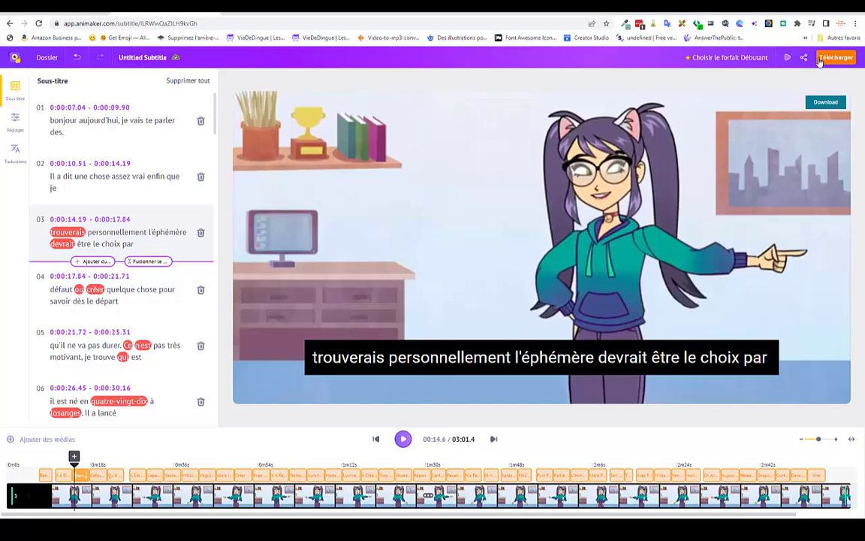
- Open the Télécharger download options for the subtitled video
left_click(827, 60)
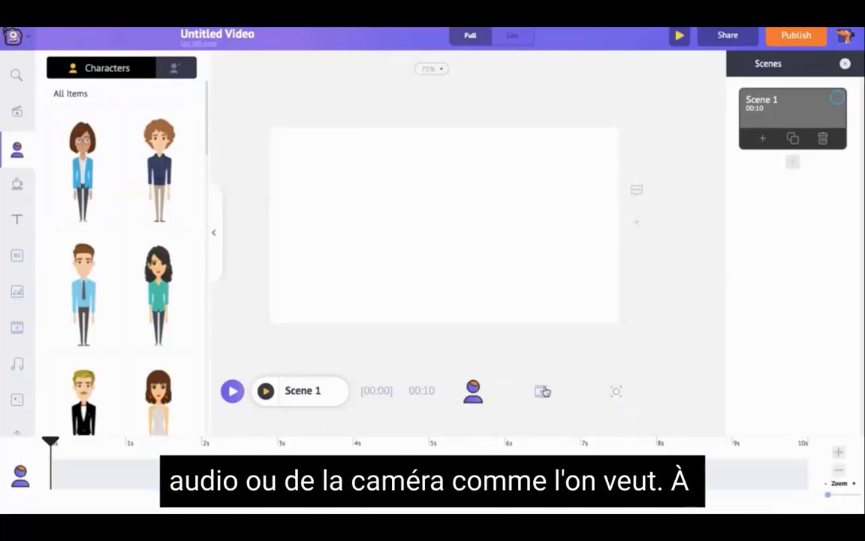
left_click(544, 391)
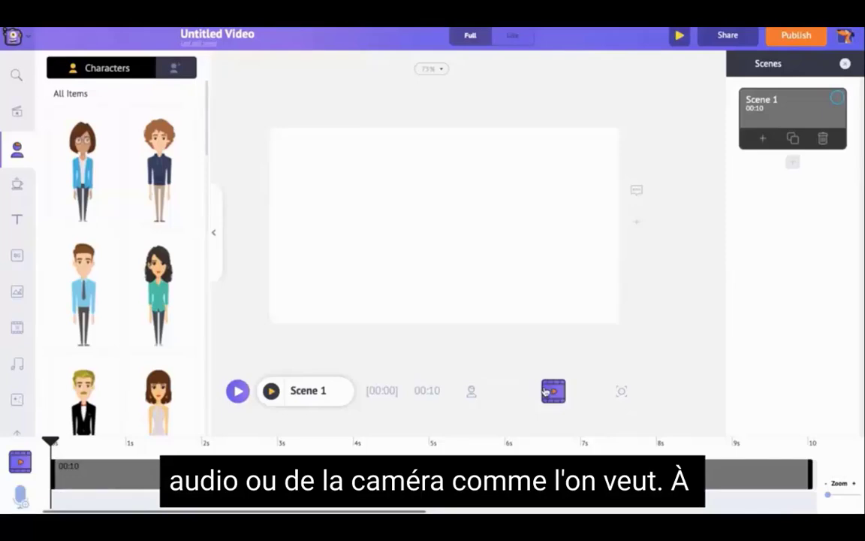
left_click(621, 393)
left_click(471, 391)
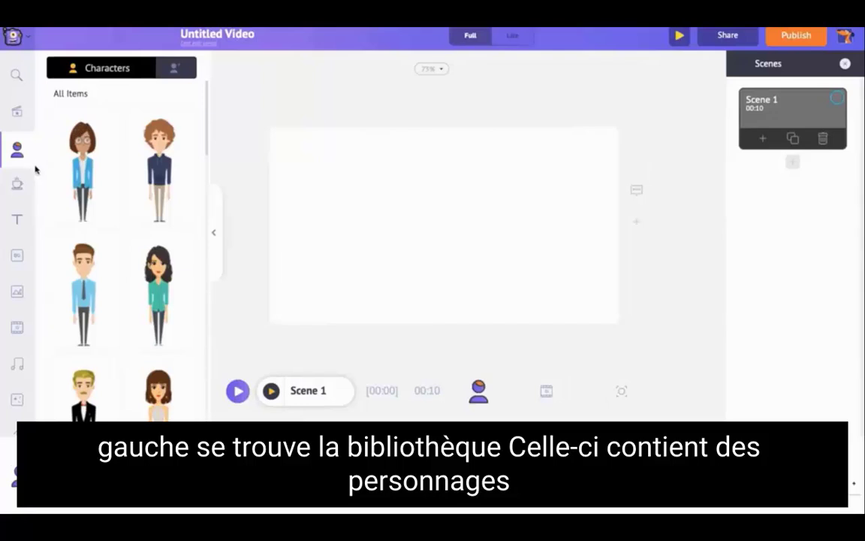
left_click(17, 184)
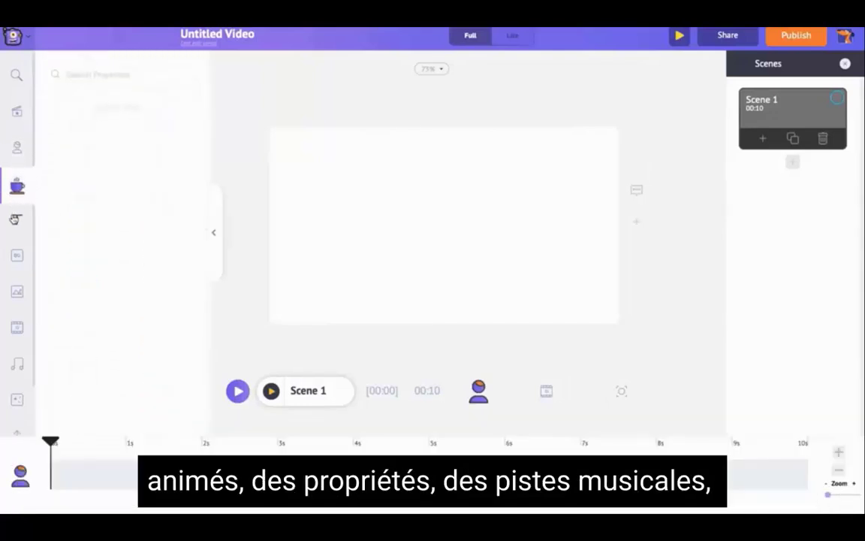
left_click(16, 219)
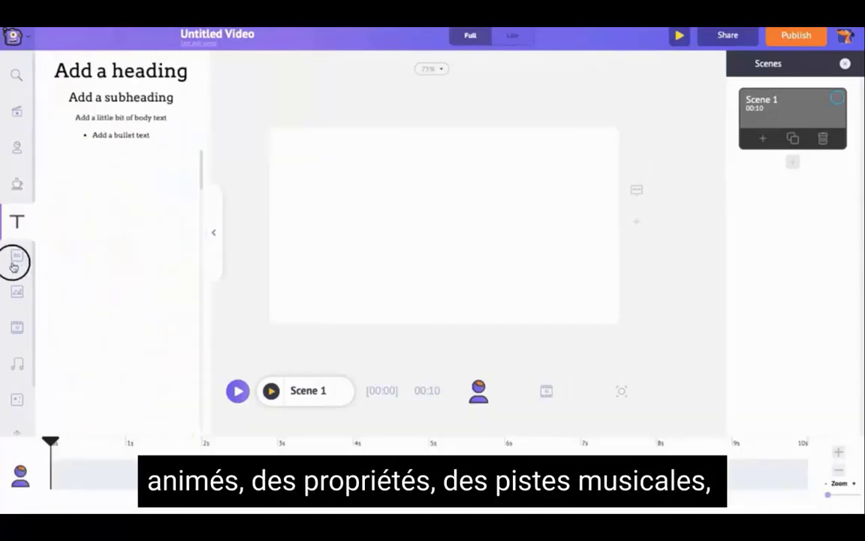
left_click(16, 366)
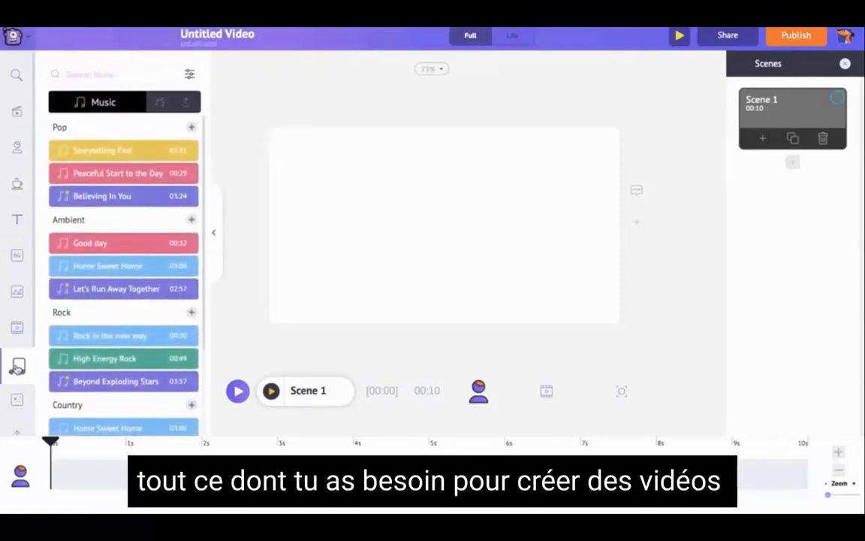
left_click(17, 148)
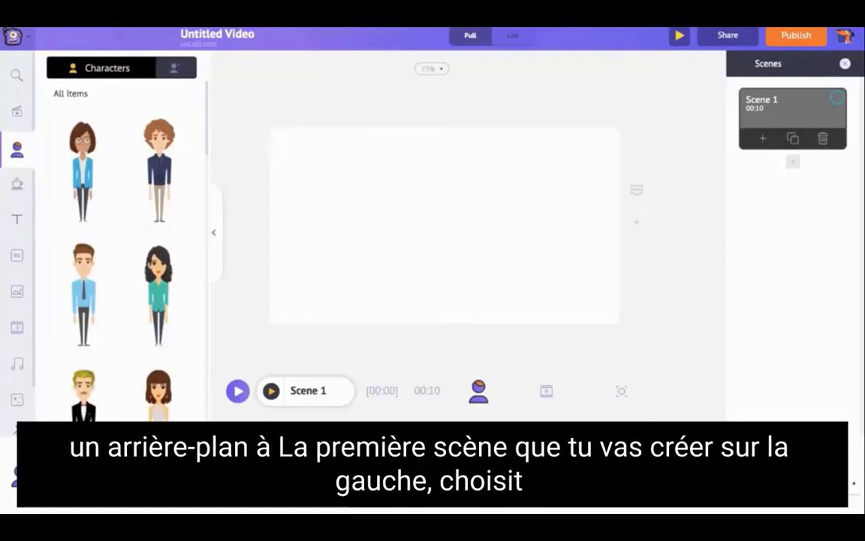
- Apply the Public Places beach background to Scene 1 and select it to show its options
left_click(18, 255)
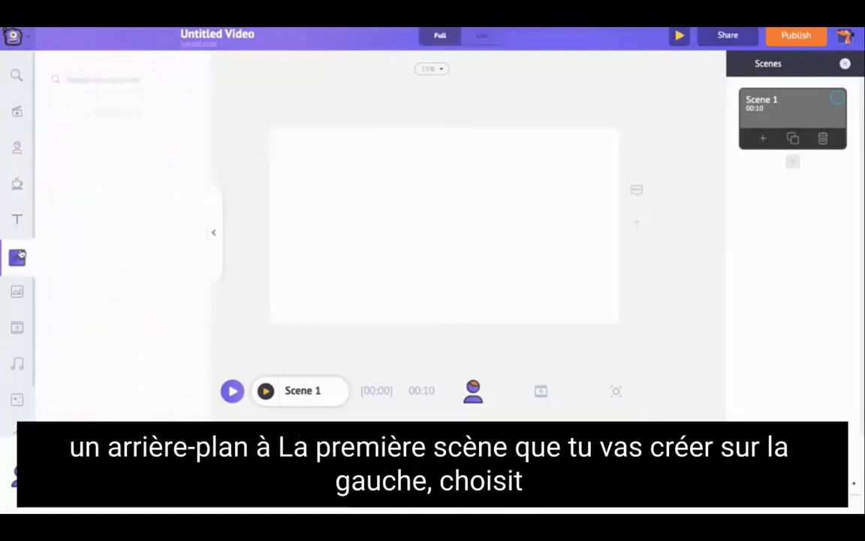
scroll(126, 254, "down", 2)
scroll(126, 254, "down", 1)
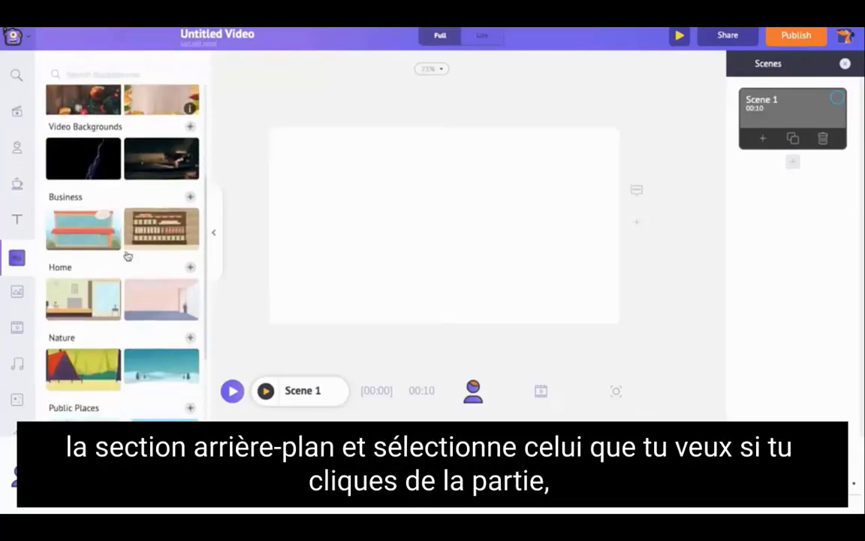
scroll(128, 257, "down", 1)
scroll(128, 256, "down", 2)
left_click(153, 207)
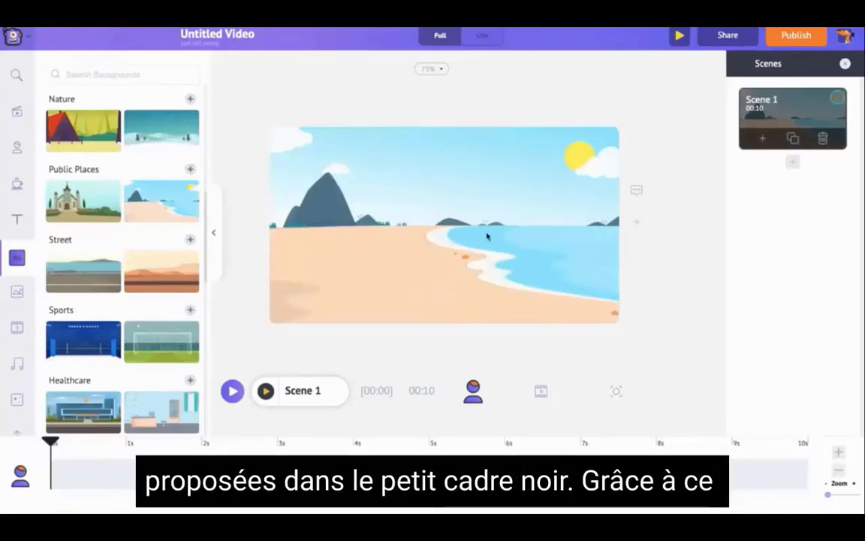
left_click(493, 211)
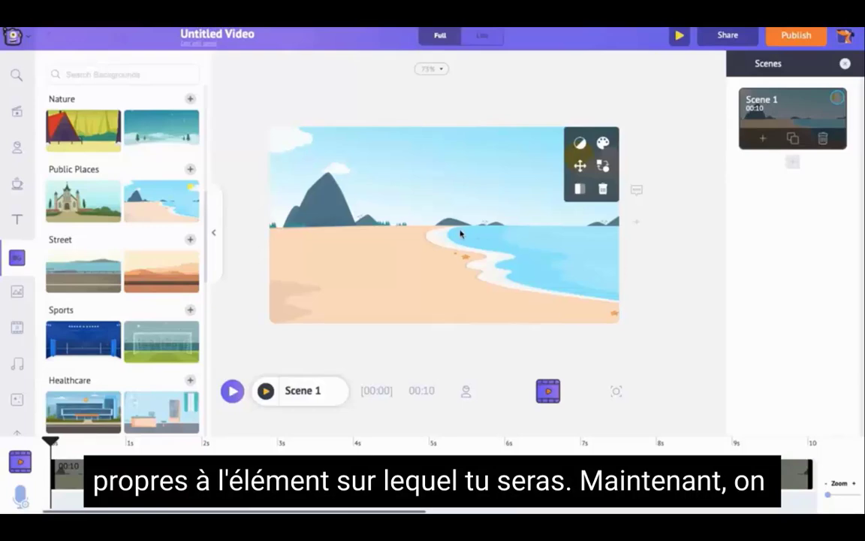
- Add the boy in a red shirt from the Characters library to the beach
left_click(18, 149)
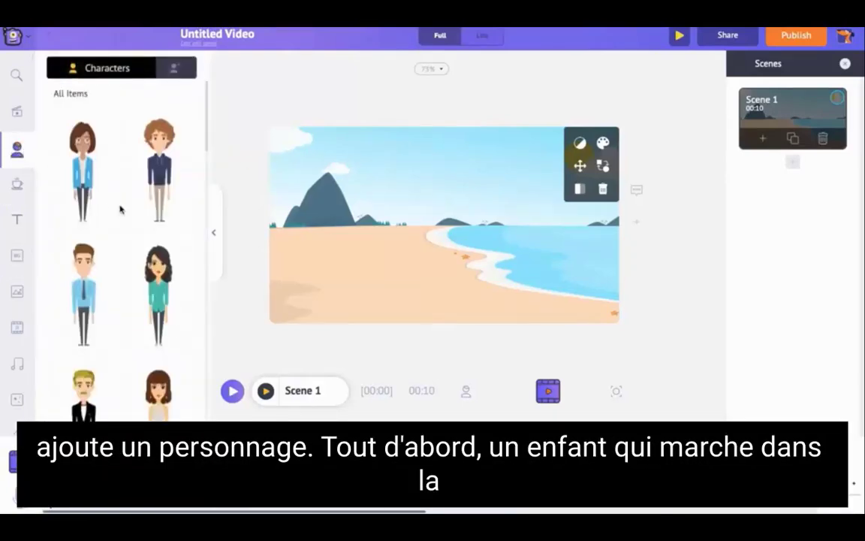
scroll(120, 210, "down", 3)
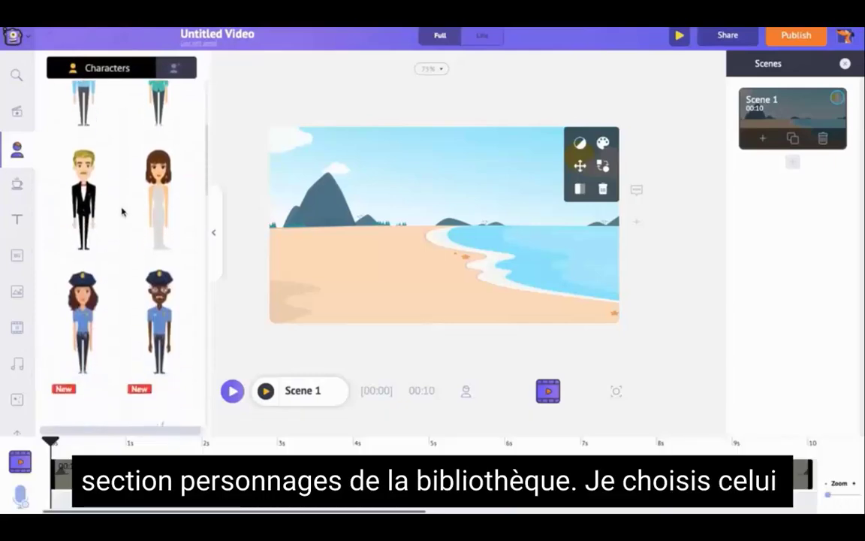
scroll(122, 212, "down", 3)
scroll(121, 211, "down", 3)
scroll(122, 212, "down", 3)
scroll(122, 212, "down", 2)
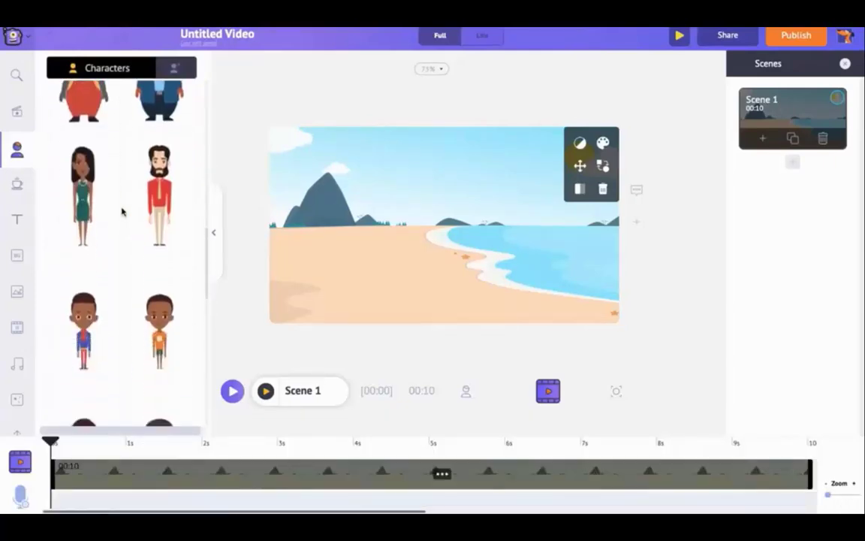
scroll(122, 212, "down", 2)
scroll(122, 212, "down", 3)
scroll(127, 213, "down", 1)
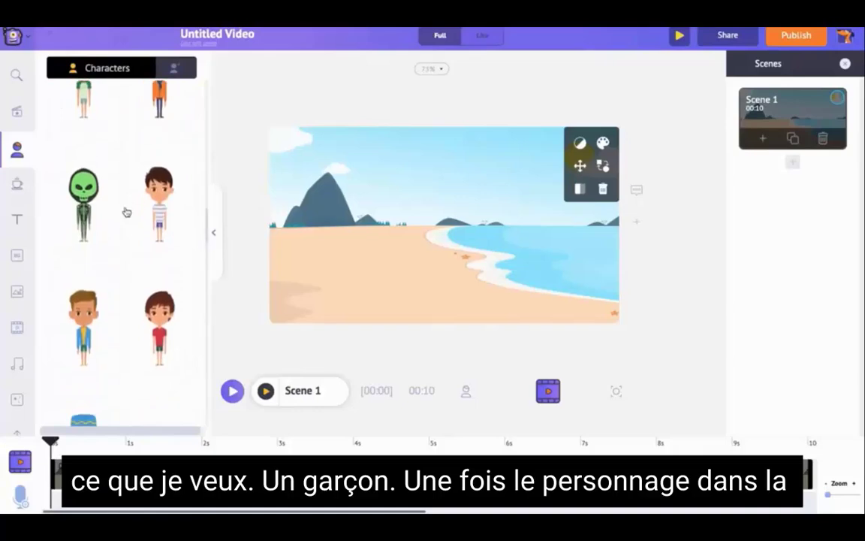
scroll(126, 213, "down", 1)
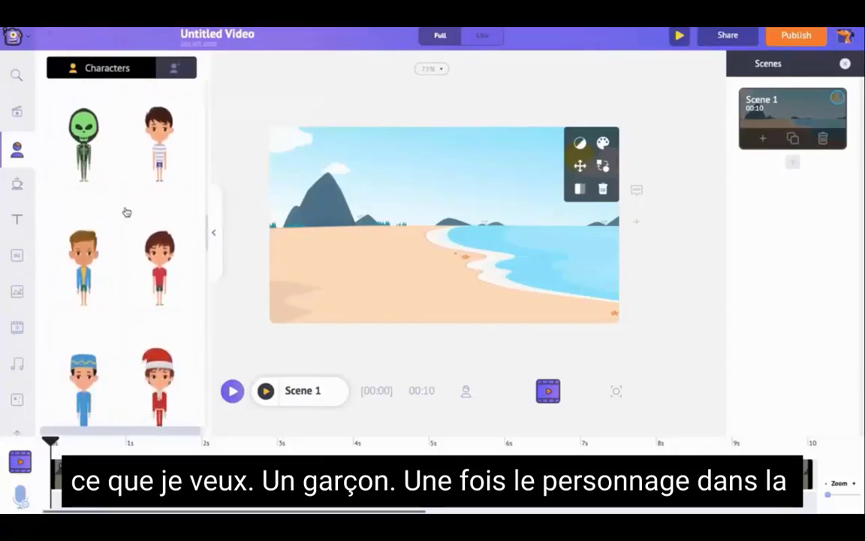
left_click(156, 244)
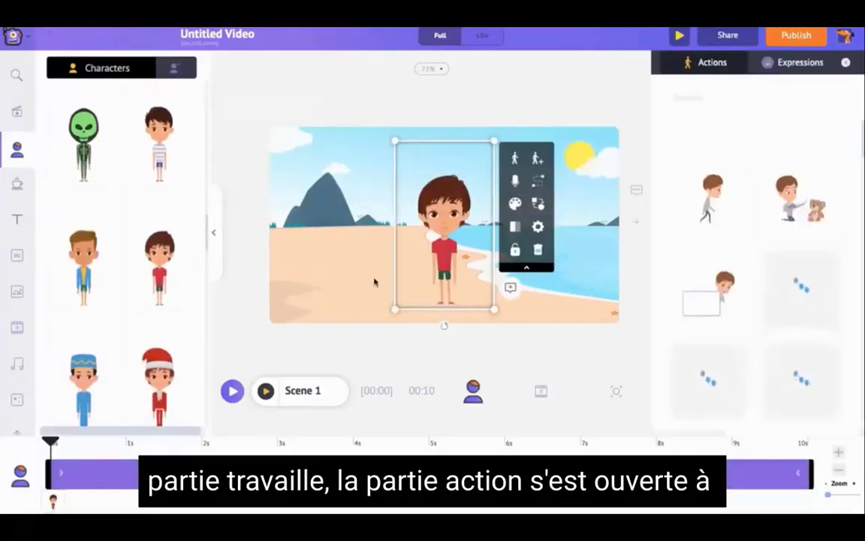
- Reselect the boy and search his Actions library for 'dog'
left_click(491, 145)
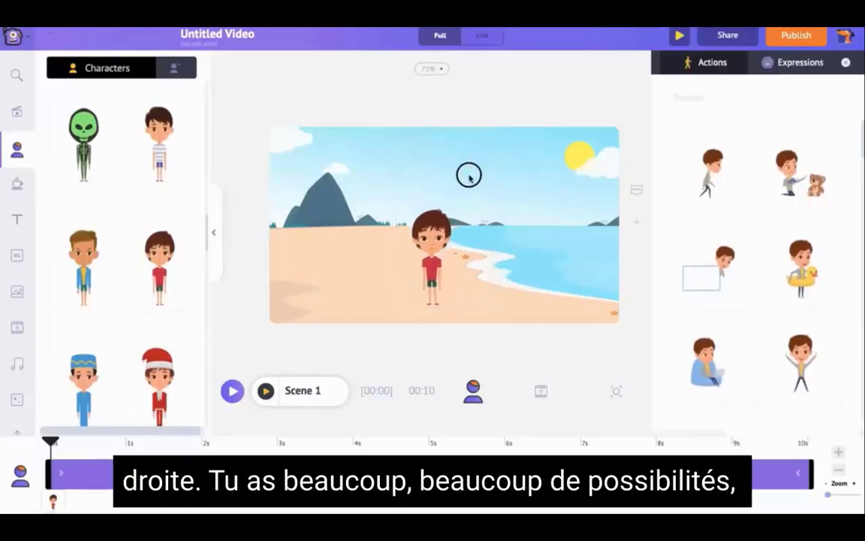
left_click(437, 239)
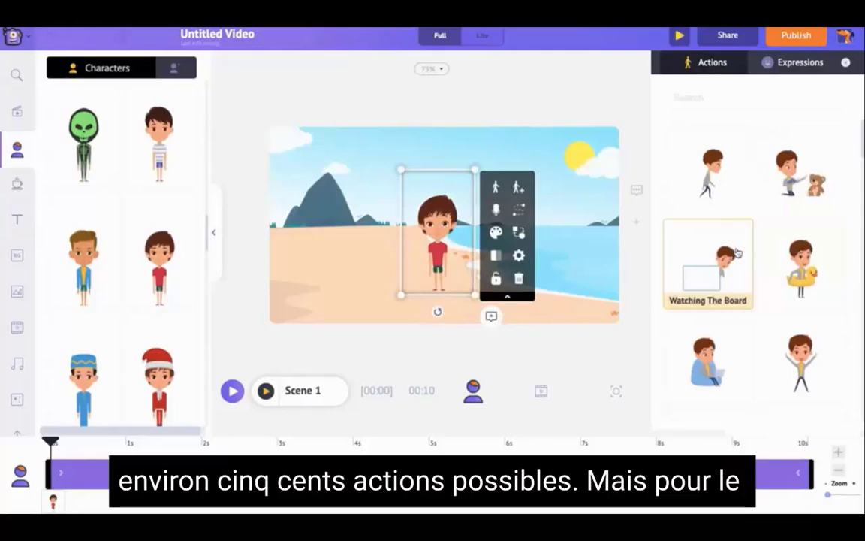
scroll(743, 248, "down", 3)
scroll(744, 248, "down", 2)
scroll(744, 247, "down", 2)
scroll(750, 245, "down", 3)
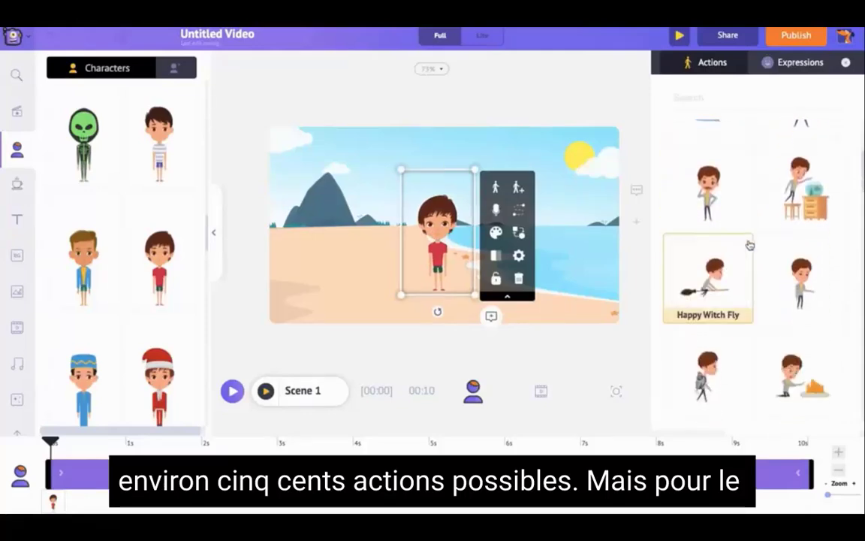
scroll(749, 245, "down", 3)
scroll(750, 245, "down", 1)
scroll(751, 245, "down", 2)
scroll(753, 245, "down", 2)
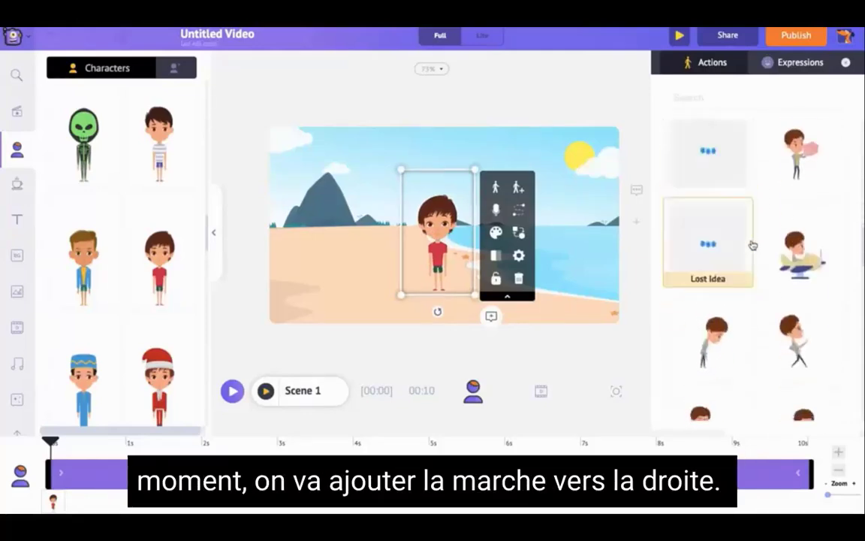
left_click(706, 98)
type("dog")
key("Return")
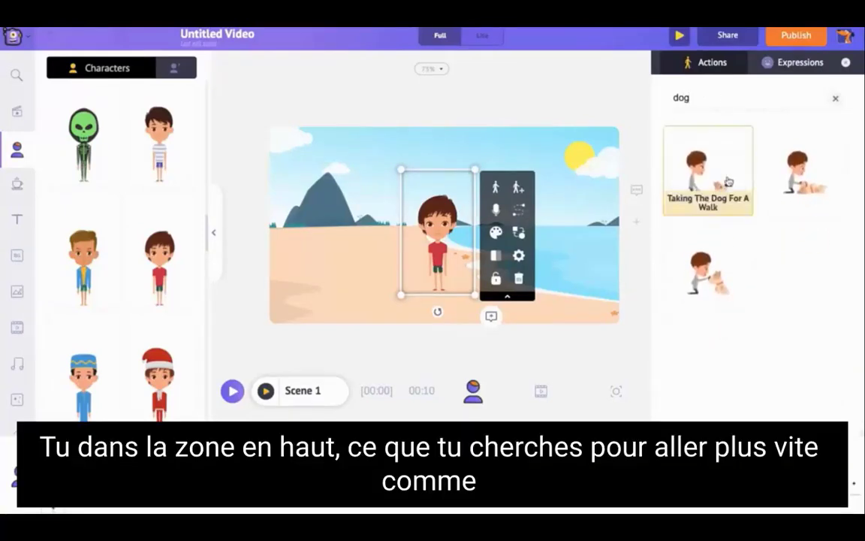
- Apply 'Taking The Dog For A Walk' and position the boy and dog near the beach's middle
left_click(728, 182)
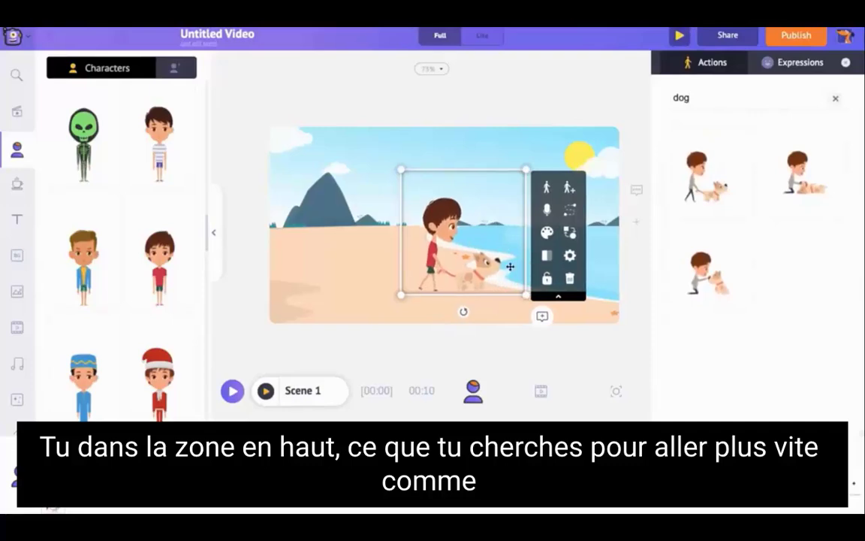
left_click_drag(510, 267, 469, 282)
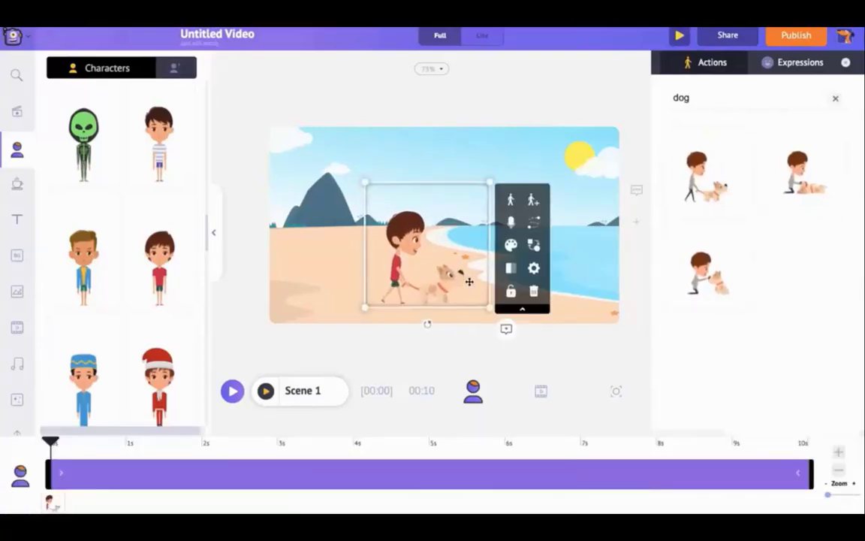
left_click_drag(465, 282, 471, 281)
left_click(471, 281)
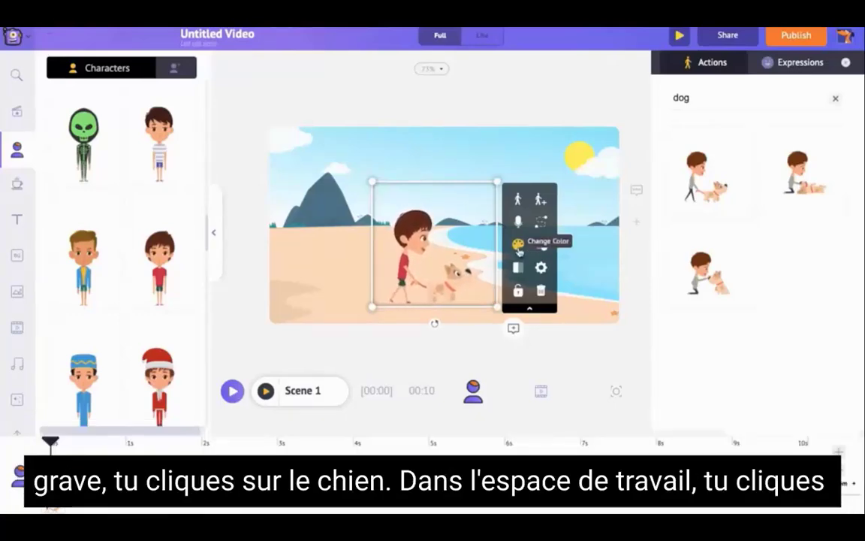
- Change the dog's Property colour from tan to white in the character's colour settings
left_click(518, 246)
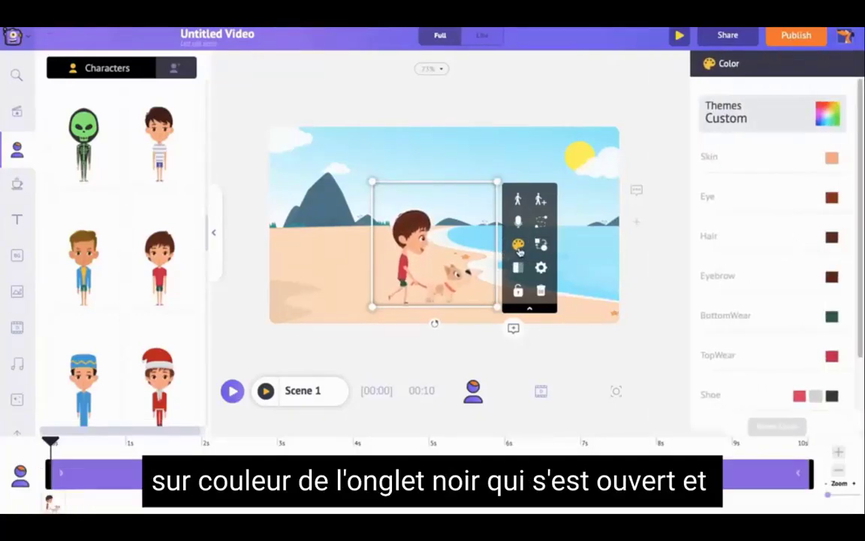
scroll(802, 381, "down", 2)
left_click(800, 375)
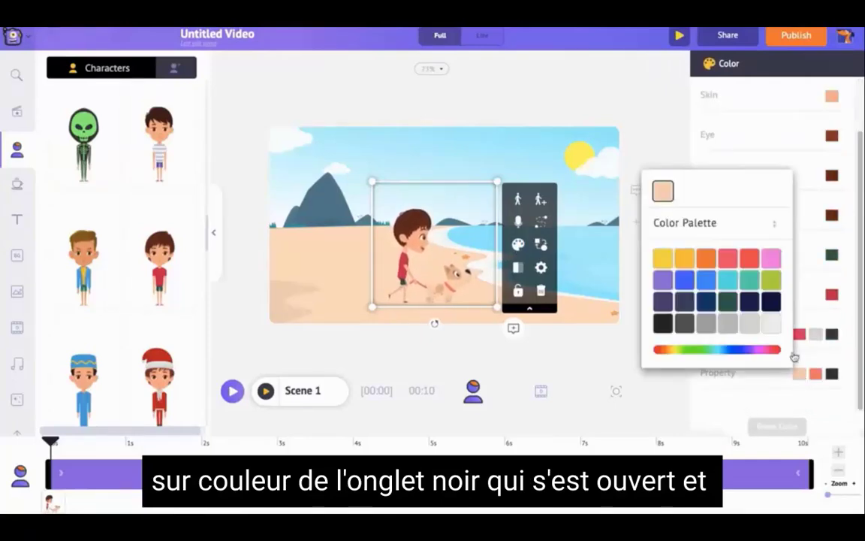
left_click(771, 325)
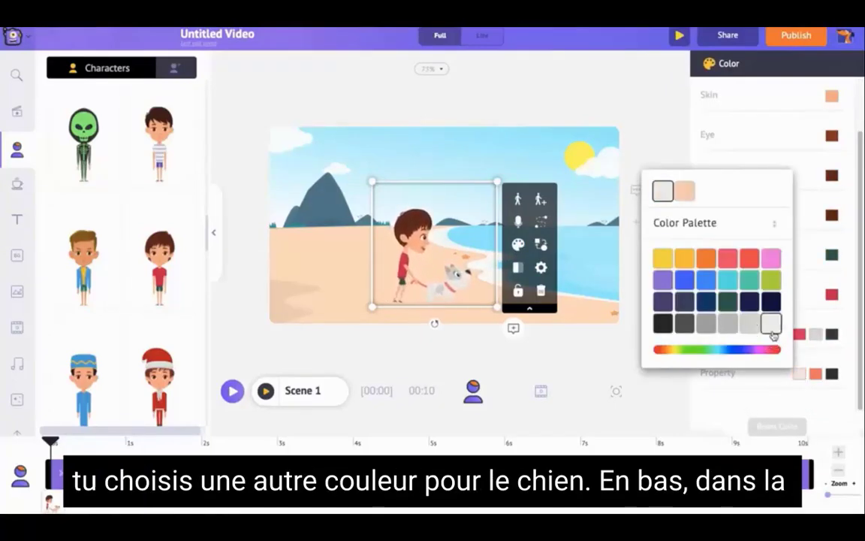
left_click(765, 350)
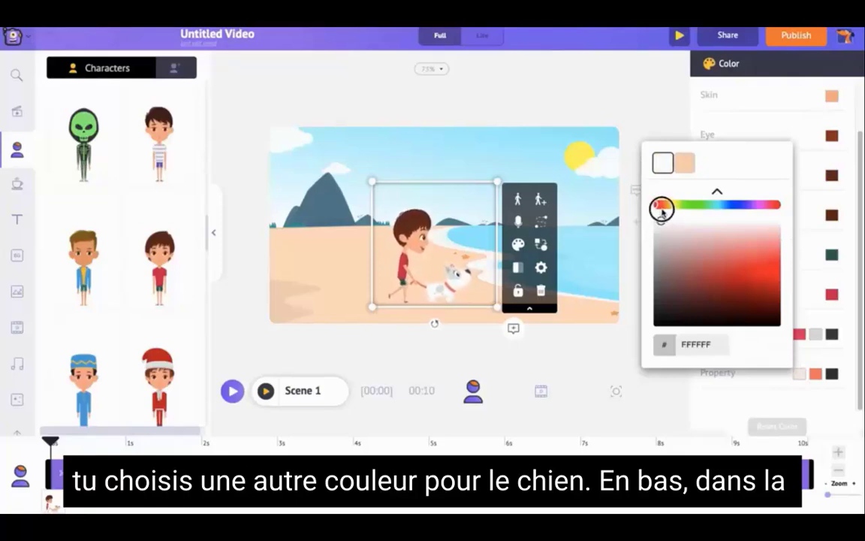
left_click(758, 401)
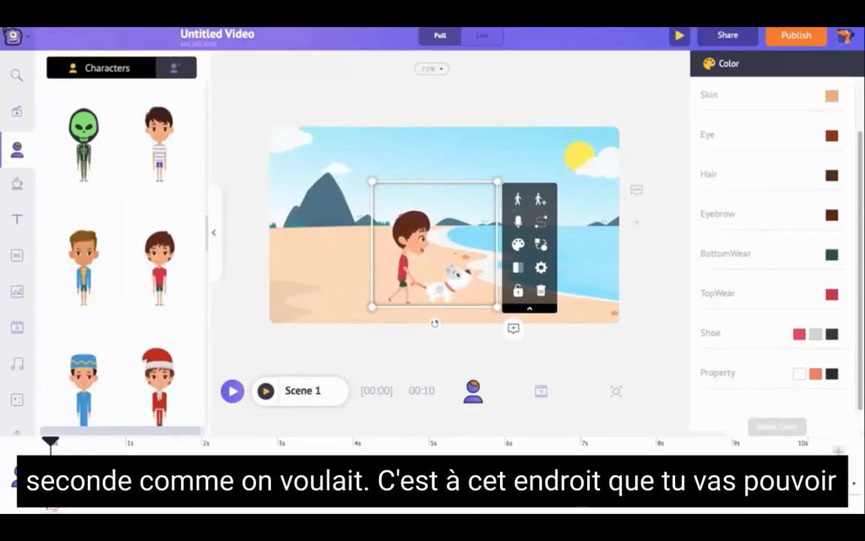
- Preview Scene 1 from the beginning to about 00:09.7, watching the boy walk the white dog
left_click_drag(49, 443, 199, 443)
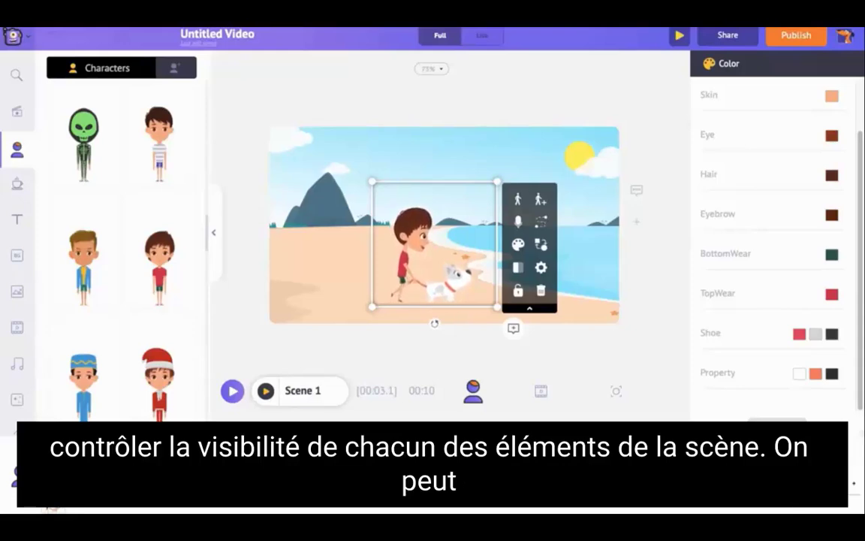
left_click(266, 392)
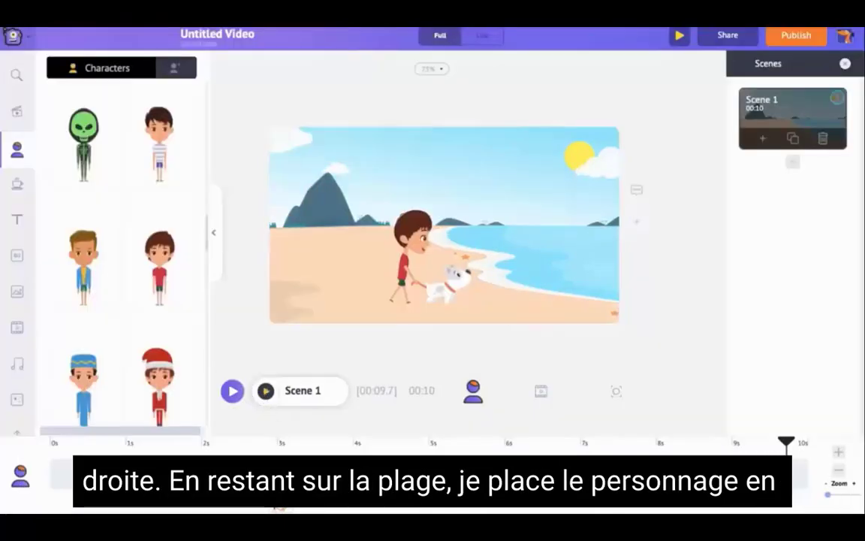
- Shrink the boy-and-dog character and drag it to the beach's left edge, mostly off-stage
left_click(412, 251)
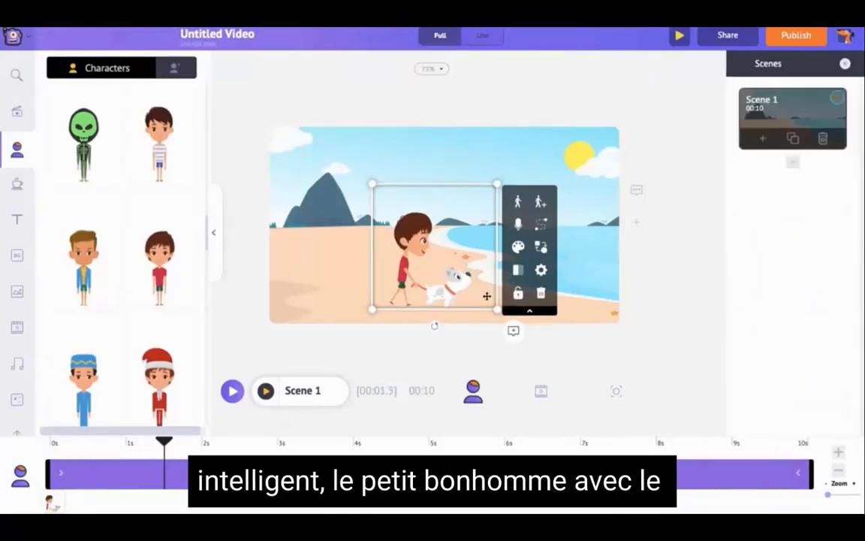
mouse_move(495, 306)
left_mouse_down()
mouse_move(472, 285)
mouse_move(441, 280)
mouse_move(253, 285)
left_mouse_up()
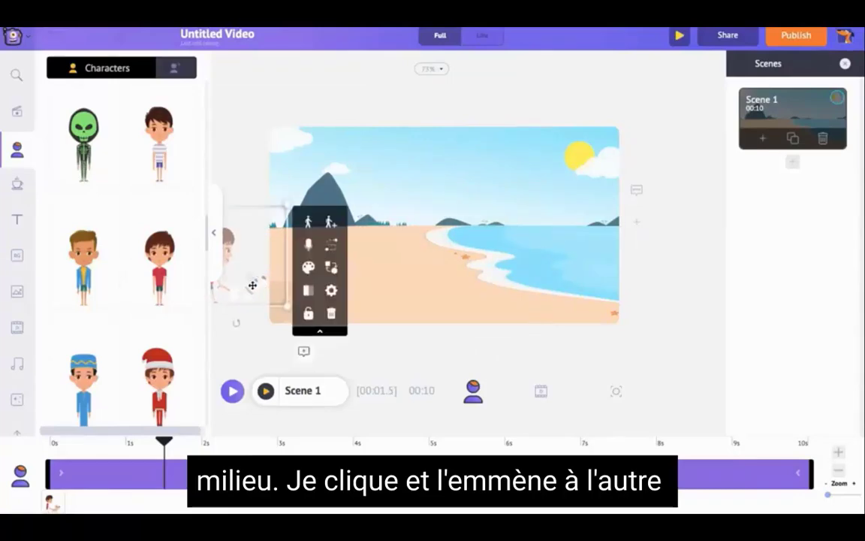
left_click(252, 285)
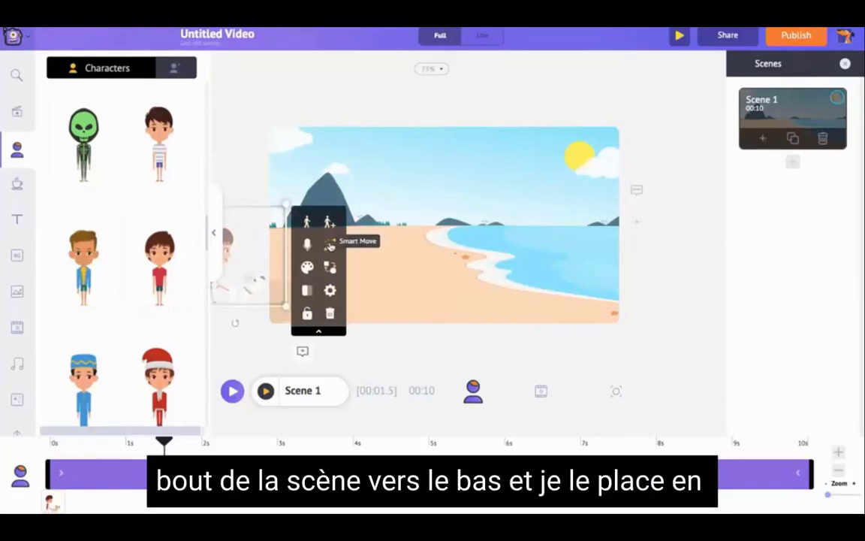
- Give the boy and dog a Smart Move walk to the beach's right side, then play the scene
left_click(330, 244)
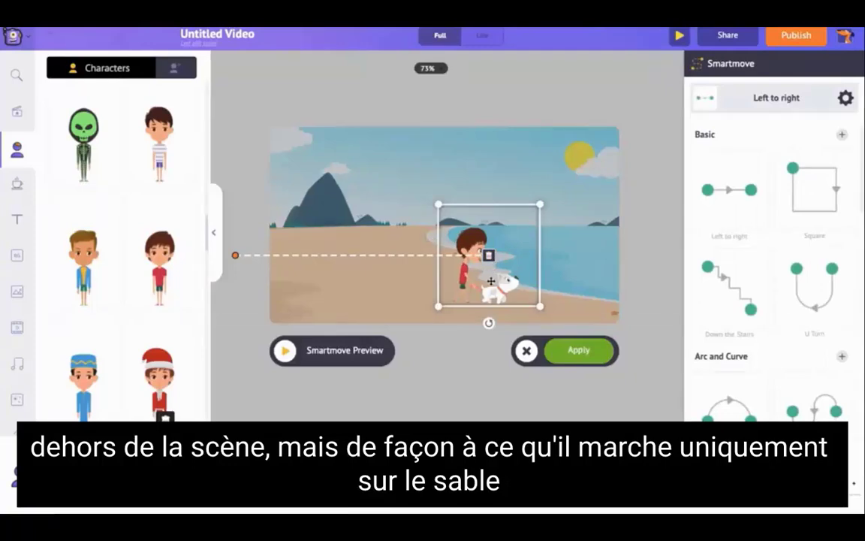
left_click_drag(482, 286, 661, 292)
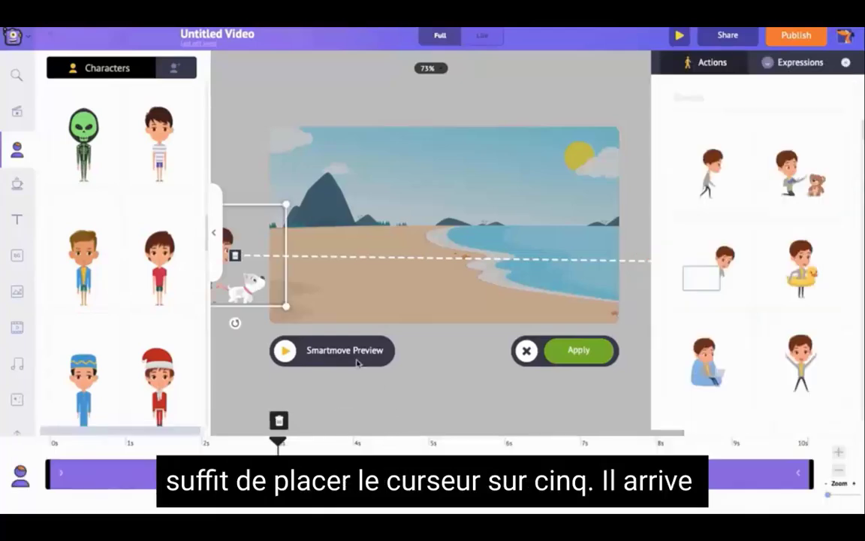
left_click(581, 349)
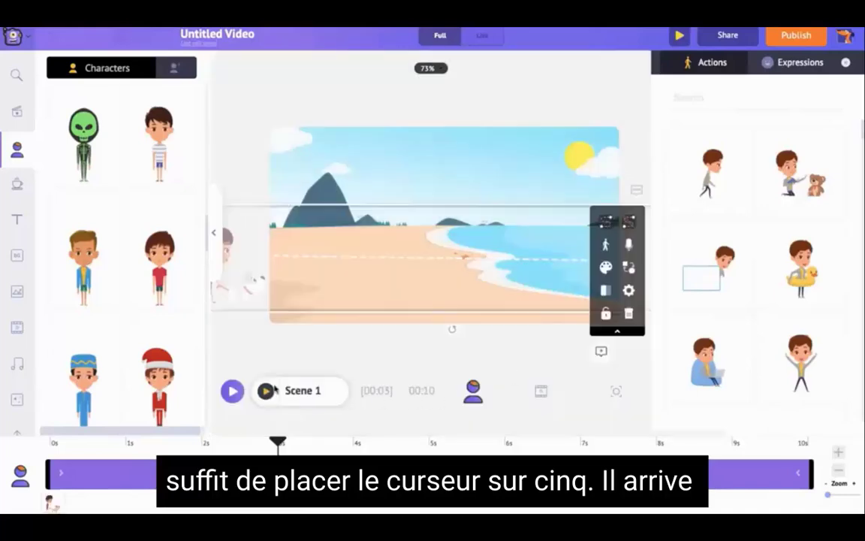
left_click(268, 388)
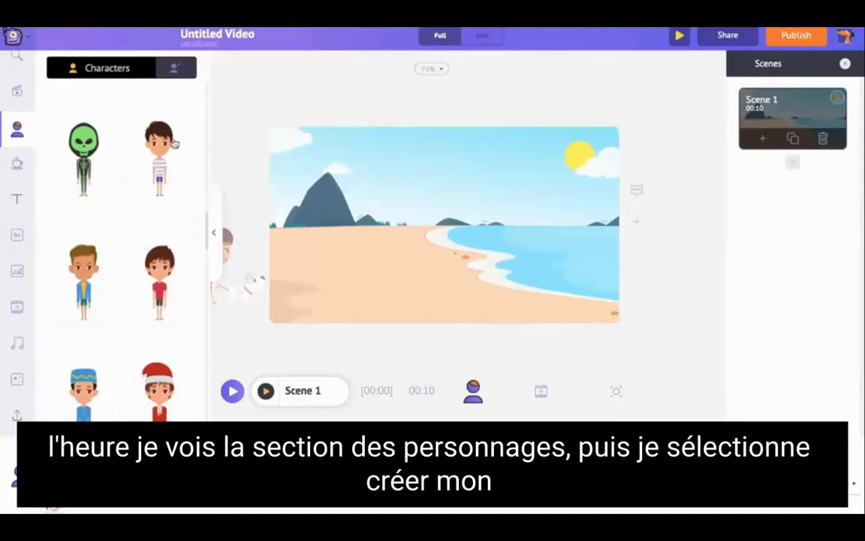
- Start a custom character from the orange-jacket man base and give him long dreadlocks
left_click(172, 70)
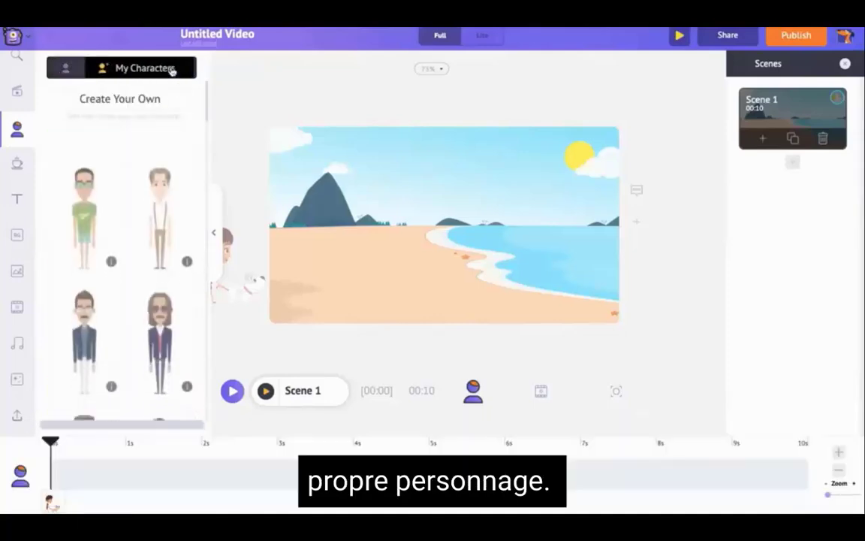
left_click(154, 99)
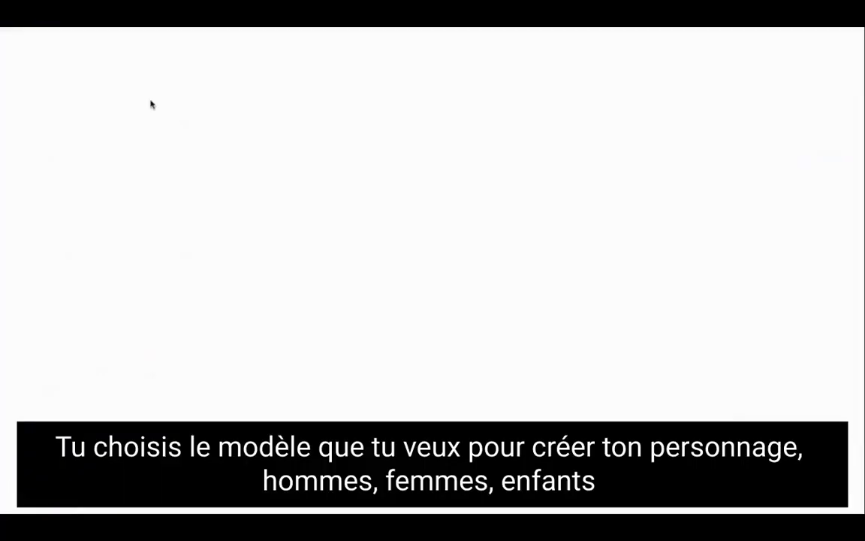
left_click(361, 227)
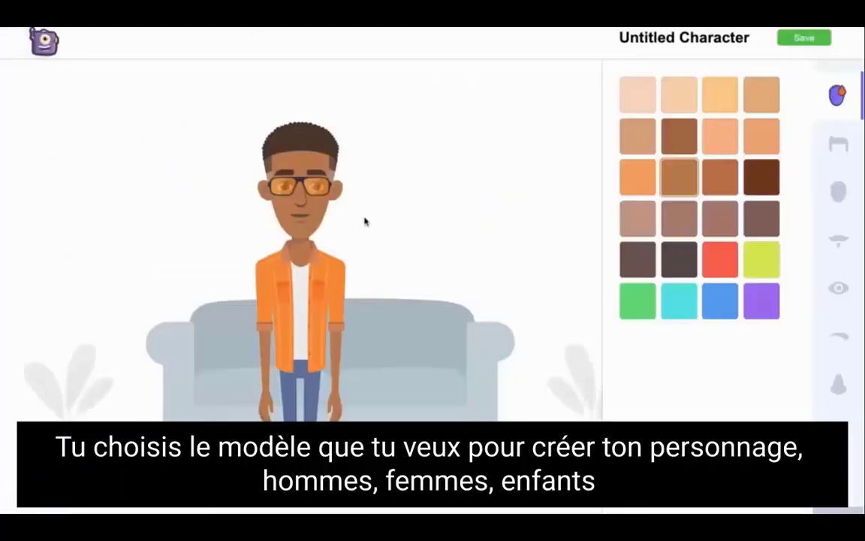
left_click(847, 145)
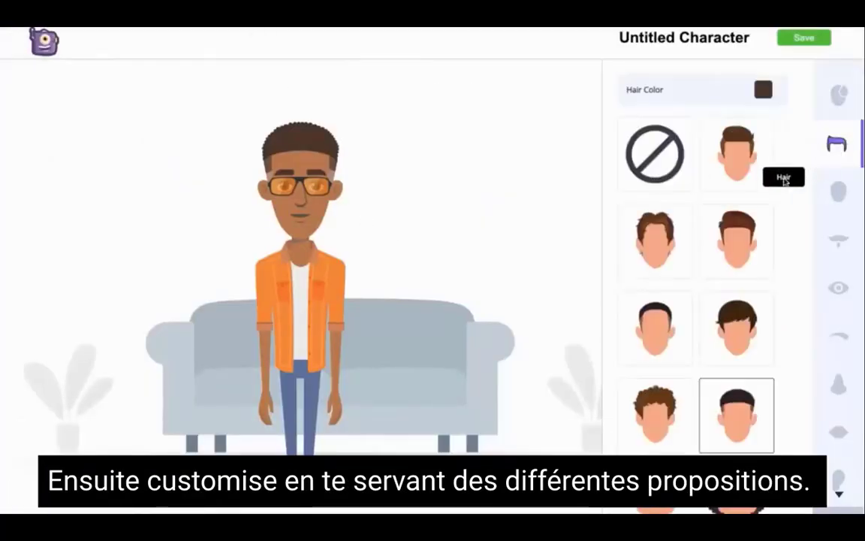
scroll(648, 449, "down", 3)
left_click(647, 449)
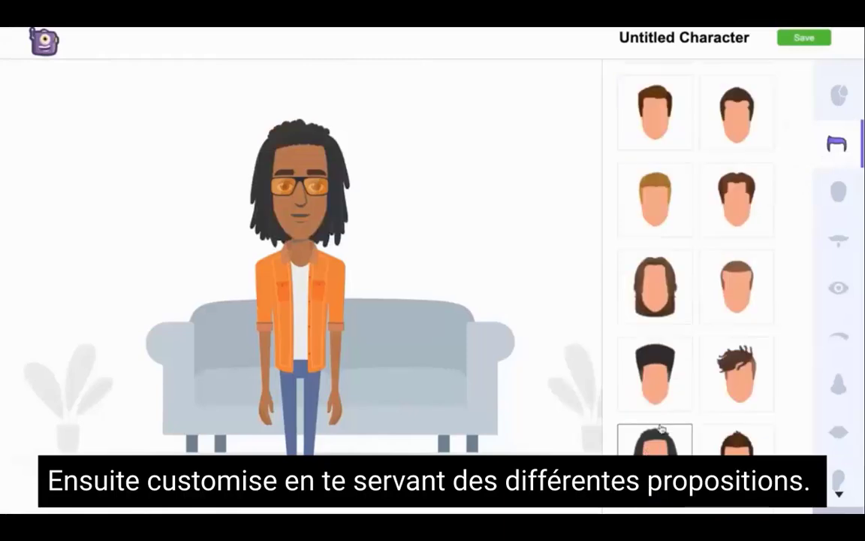
- Dress him in a green T-shirt, blue shorts and teal aviator glasses
left_click(837, 350)
scroll(750, 323, "down", 1)
left_click(748, 351)
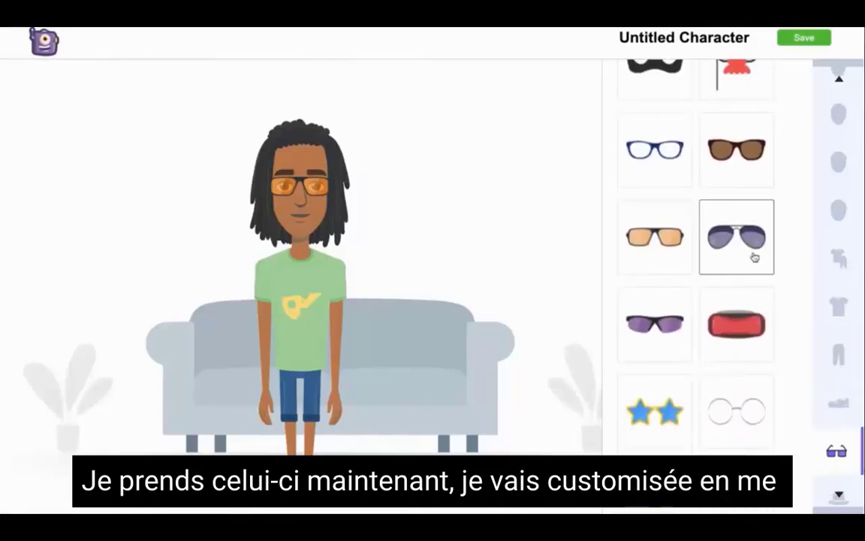
left_click(752, 262)
scroll(763, 87, "up", 3)
left_click(763, 88)
left_click(748, 181)
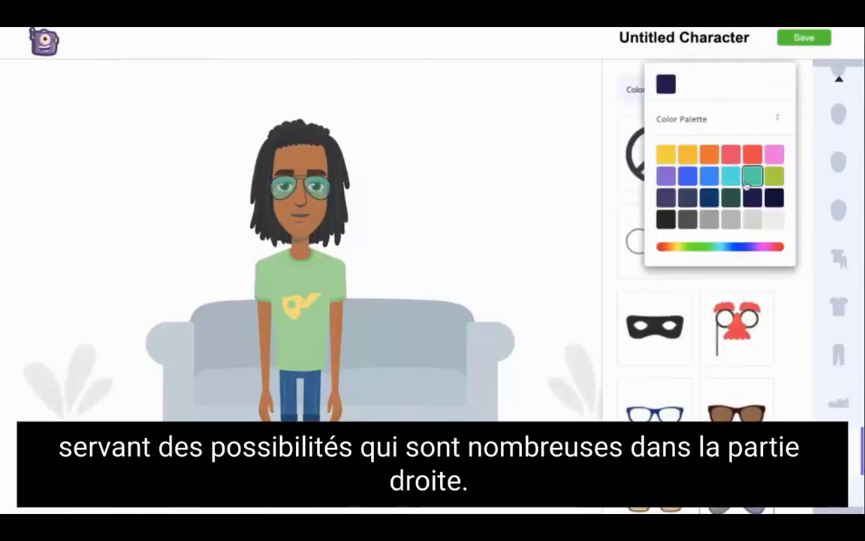
- Add a teal cap and save the finished character
left_click(676, 237)
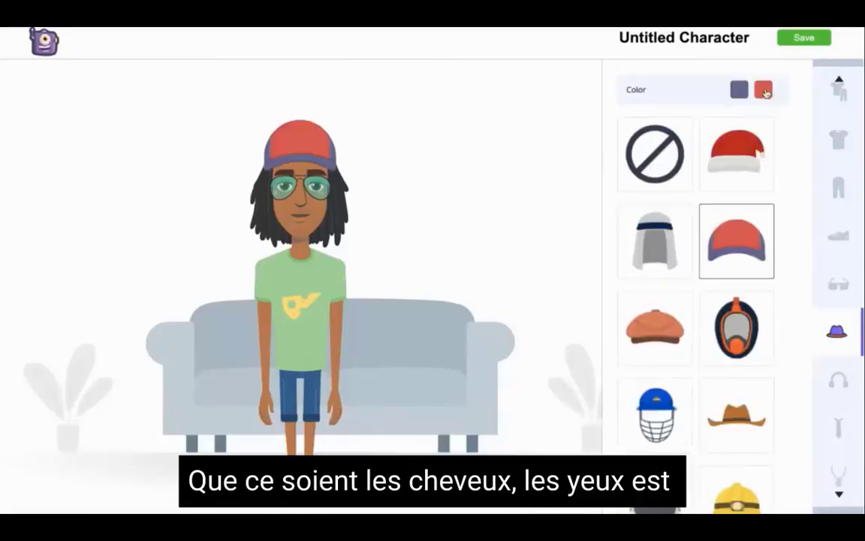
left_click(763, 89)
left_click(732, 177)
left_click(753, 177)
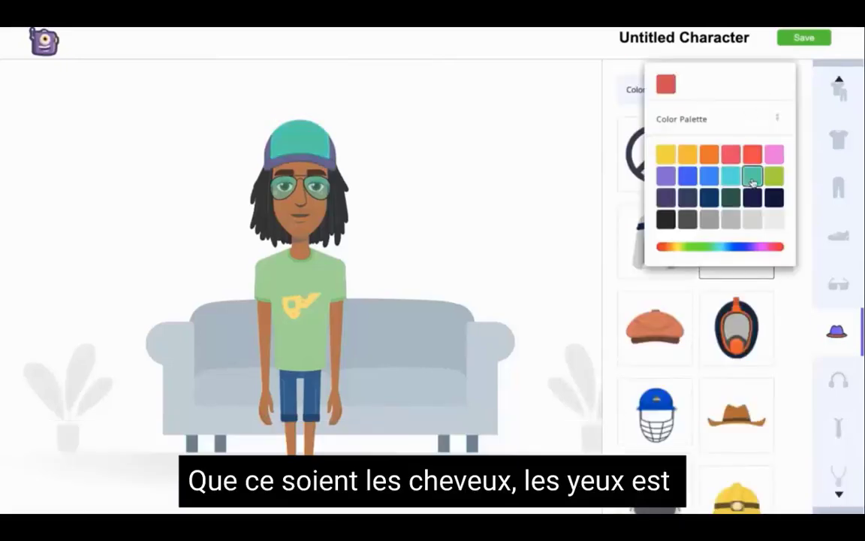
left_click(802, 38)
left_click(400, 208)
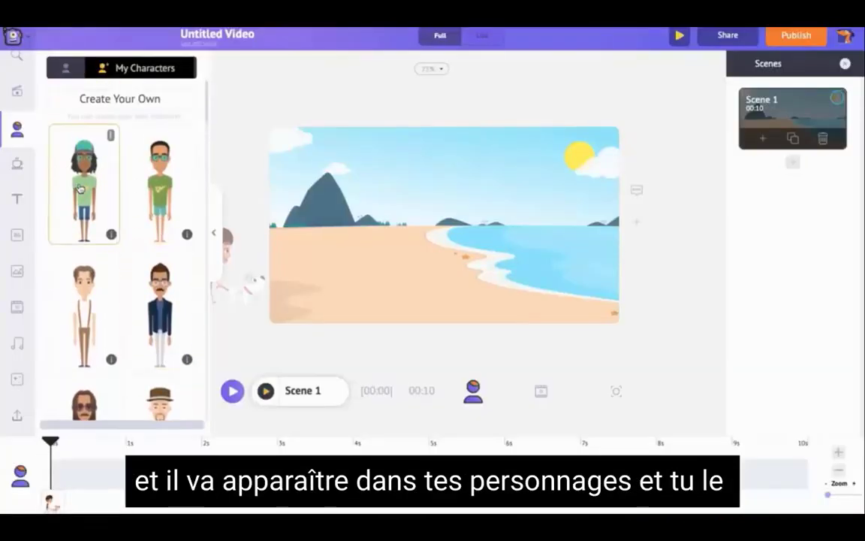
- Add the saved dreadlocks character to the beach and drag it mostly off the left edge
left_click(81, 187)
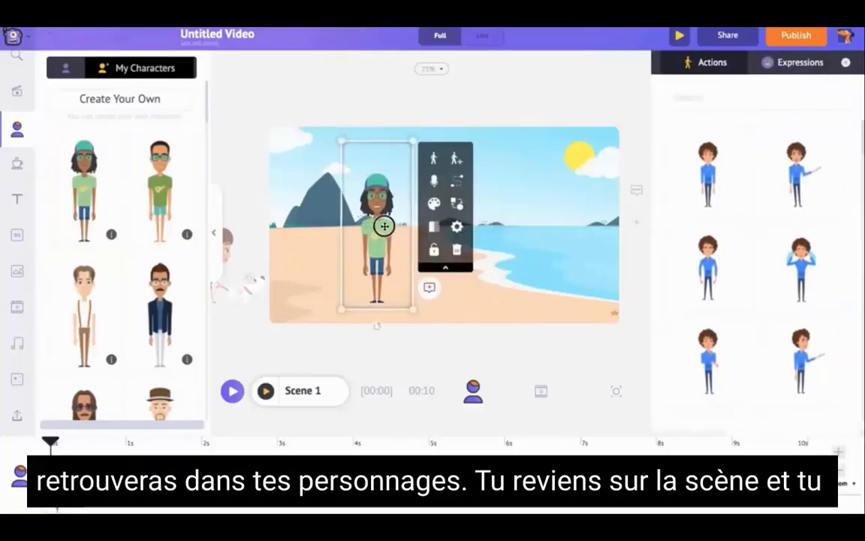
left_click_drag(385, 226, 363, 226)
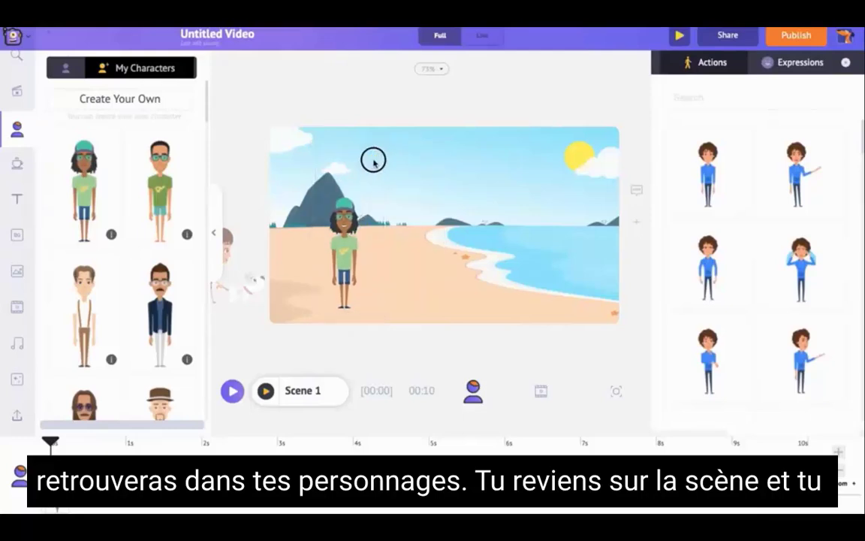
left_click(357, 223)
left_click_drag(357, 224, 347, 226)
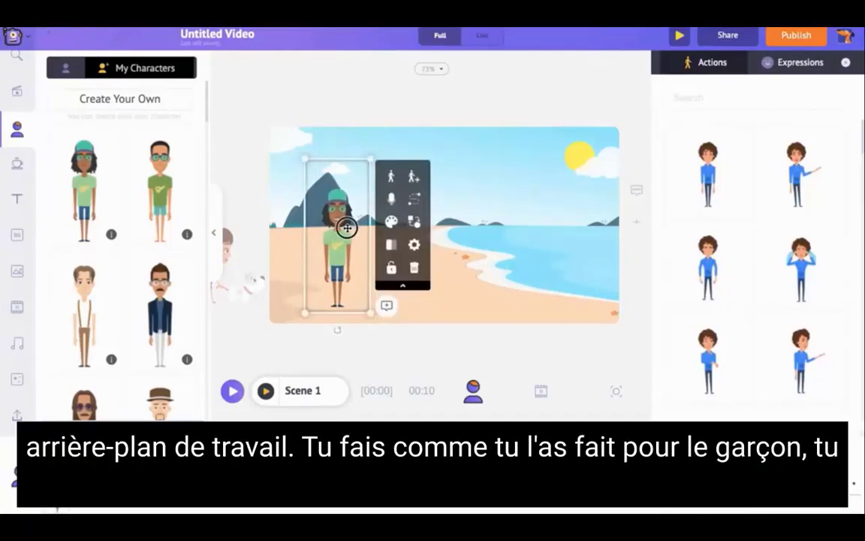
left_click(348, 227)
left_click_drag(337, 260, 238, 271)
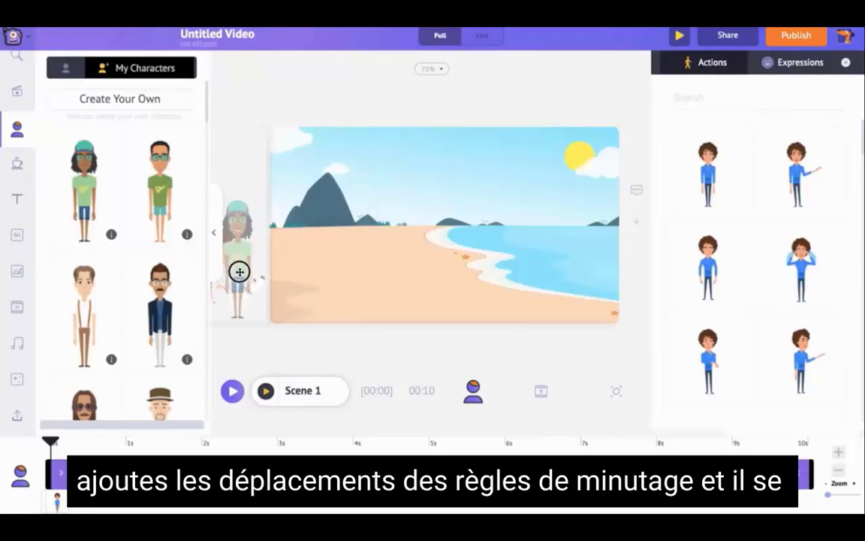
left_click_drag(237, 271, 237, 268)
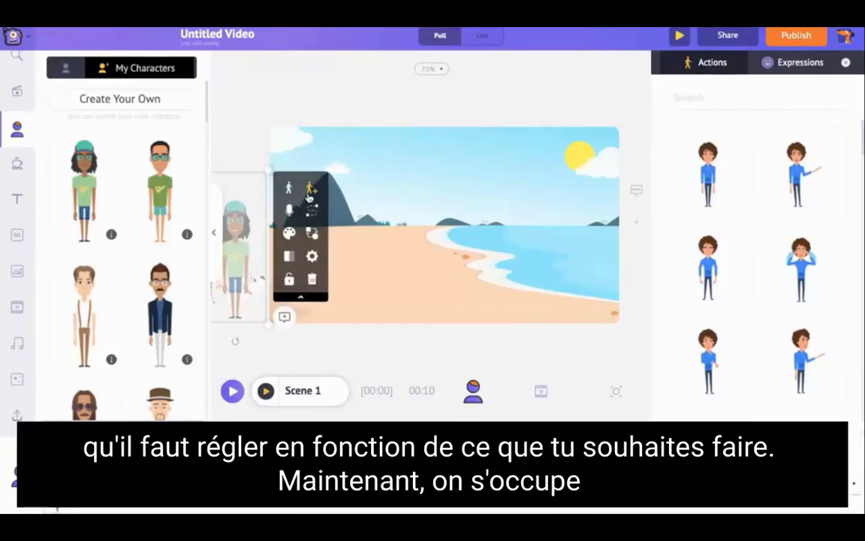
- Set the character's first action slot to a Walking action found by searching 'walk'
left_click(311, 191)
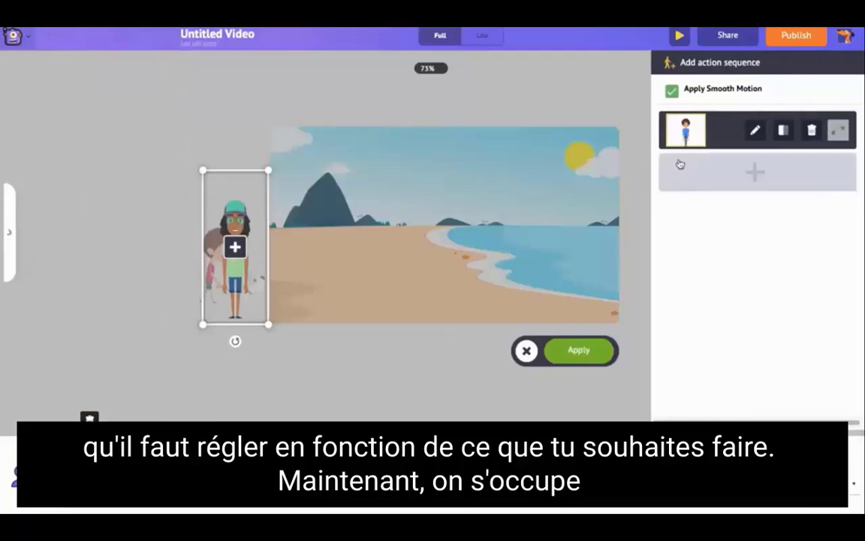
left_click(752, 130)
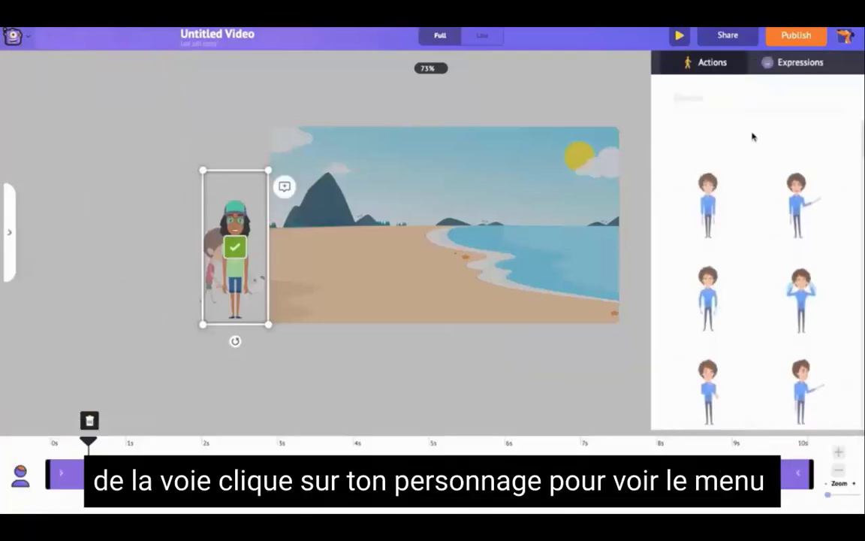
type("walk")
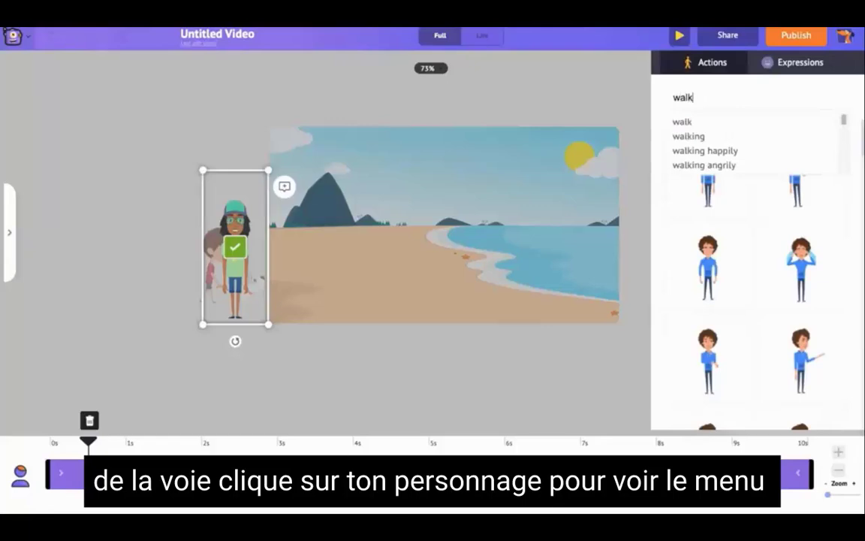
key("Return")
left_click(805, 235)
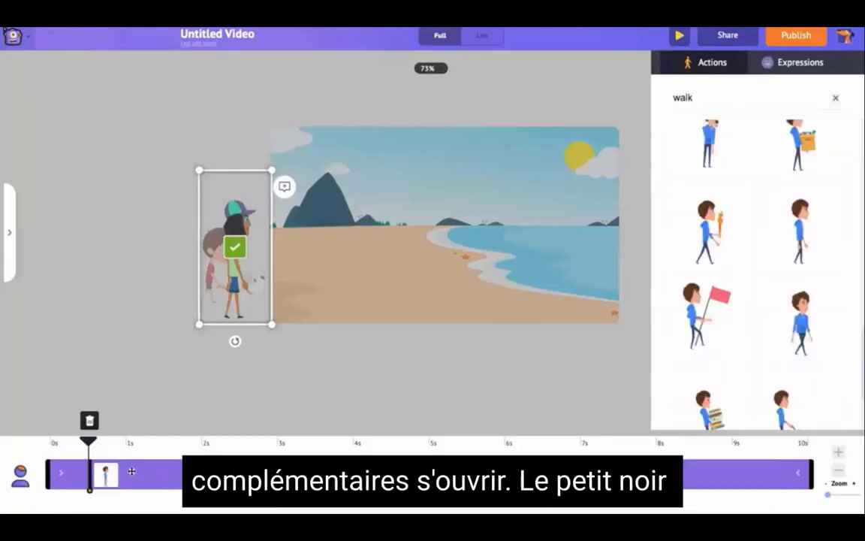
left_click(235, 247)
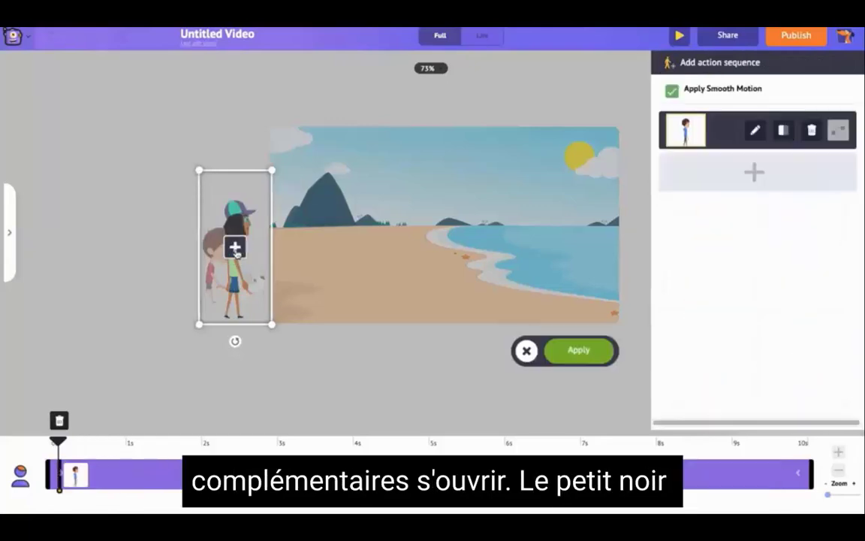
- Add a waving action as the second slot and place the walk's end on the sand
left_click(763, 176)
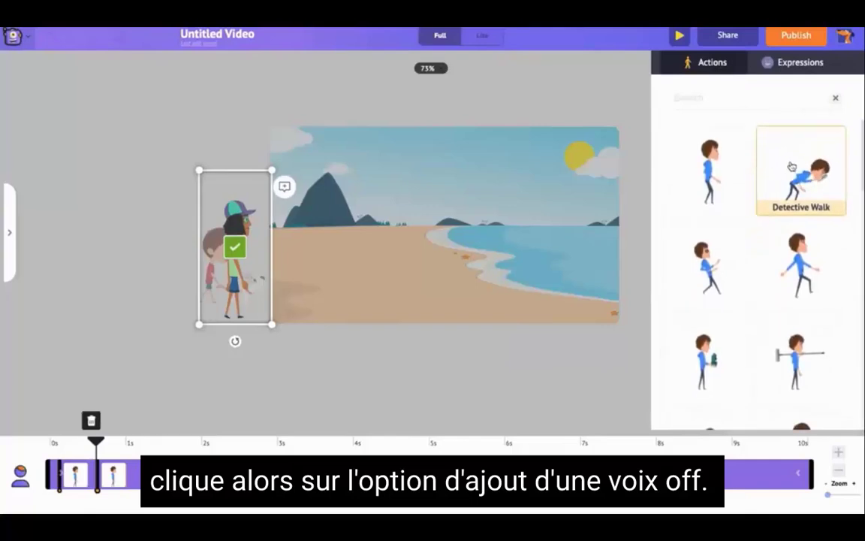
type("waving")
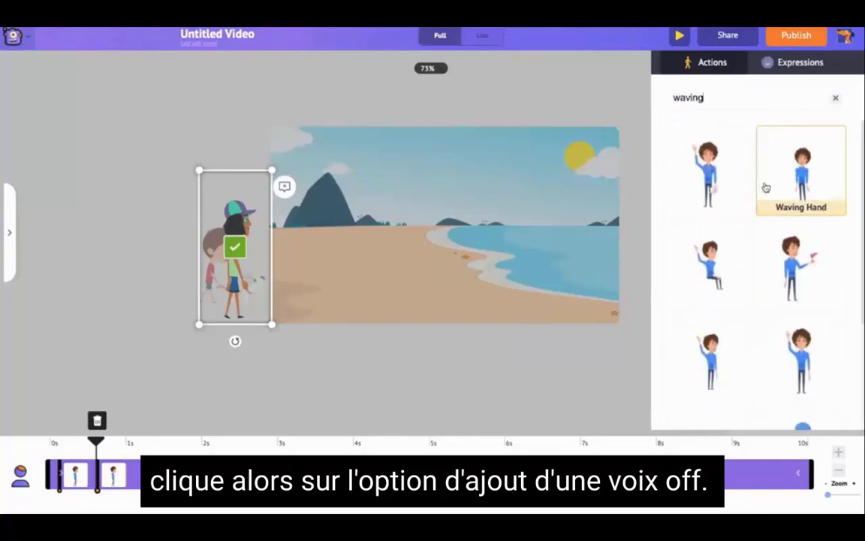
left_click(788, 330)
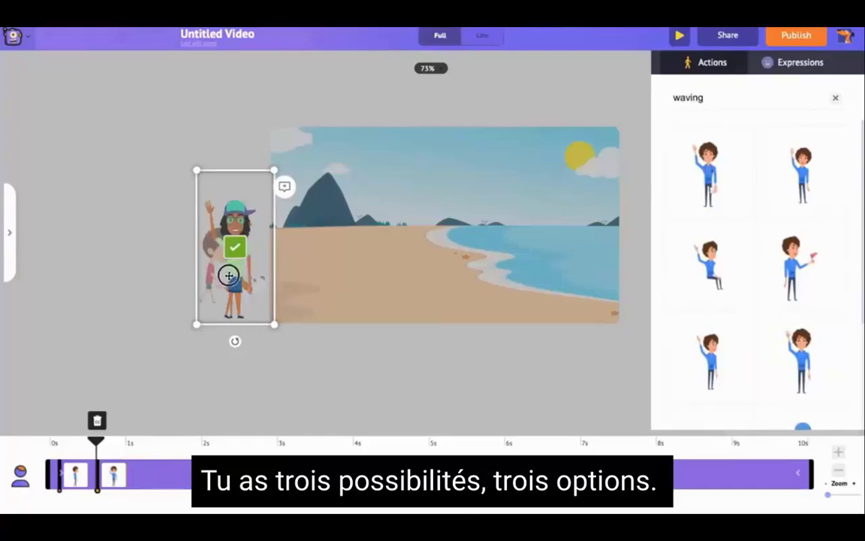
left_click_drag(229, 274, 314, 275)
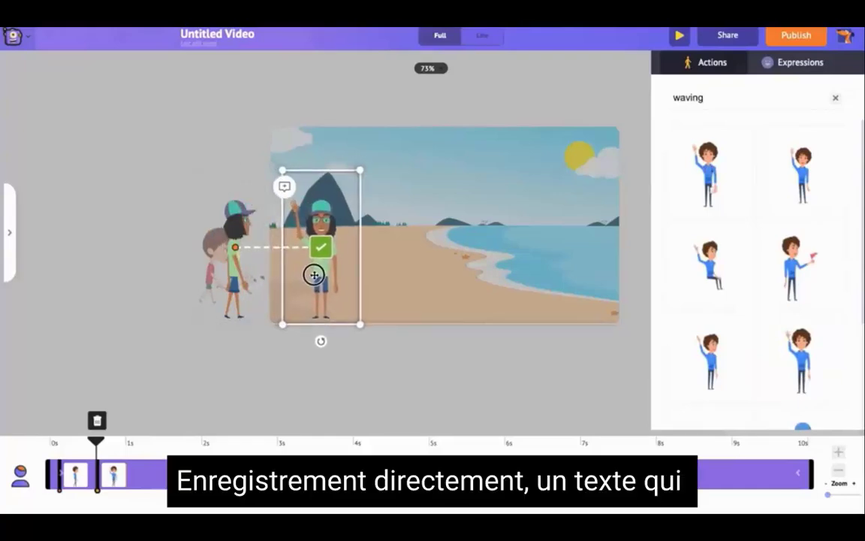
mouse_move(314, 275)
left_mouse_down()
mouse_move(326, 276)
mouse_move(323, 271)
left_mouse_up()
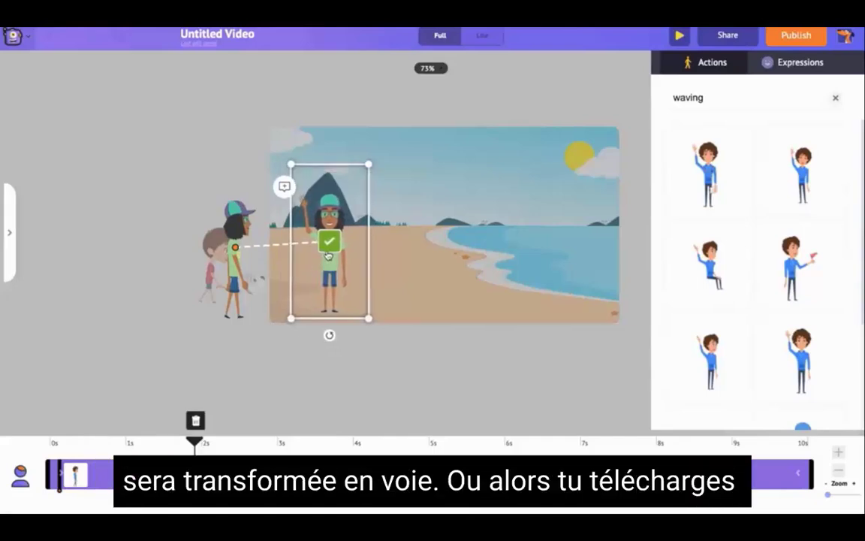
left_click(329, 242)
- Search the actions for 'talking' to fill the third slot
left_click(732, 225)
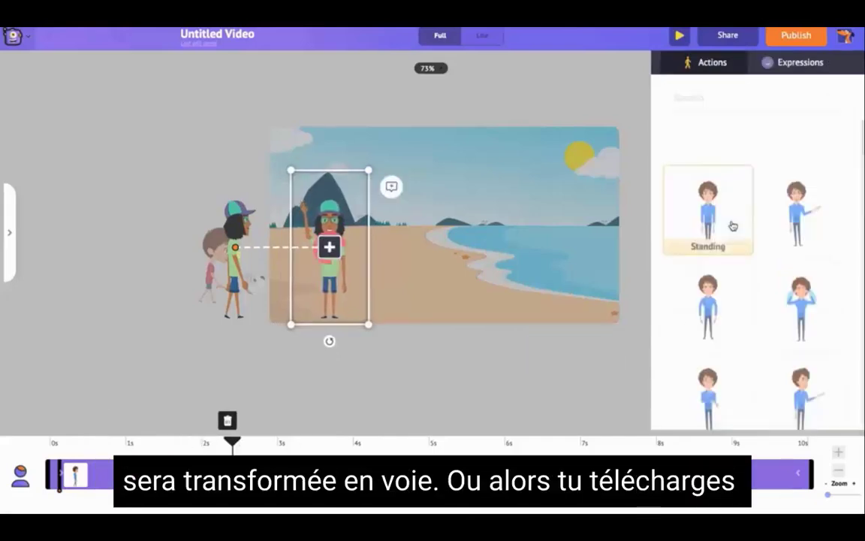
left_click(709, 98)
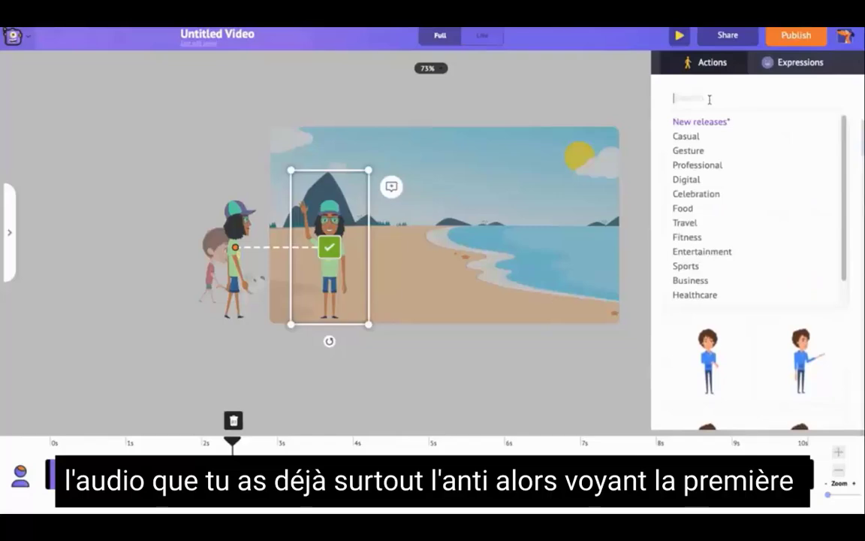
type("talking")
key("Return")
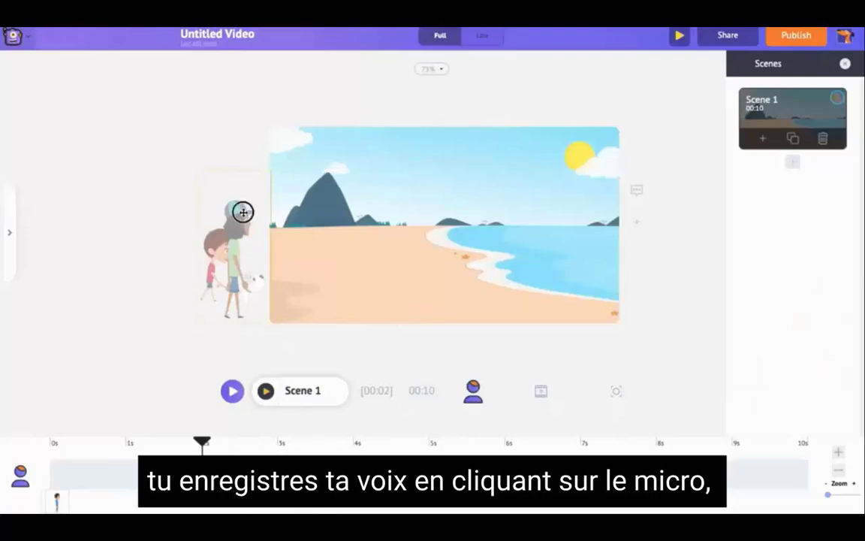
- Apply the action sequence, then test a voice recording and discard it
left_click(243, 212)
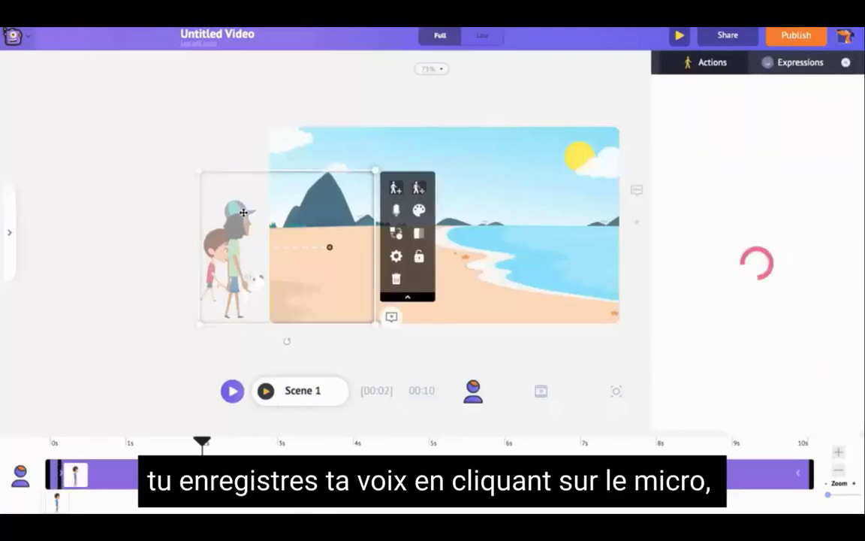
left_click(395, 213)
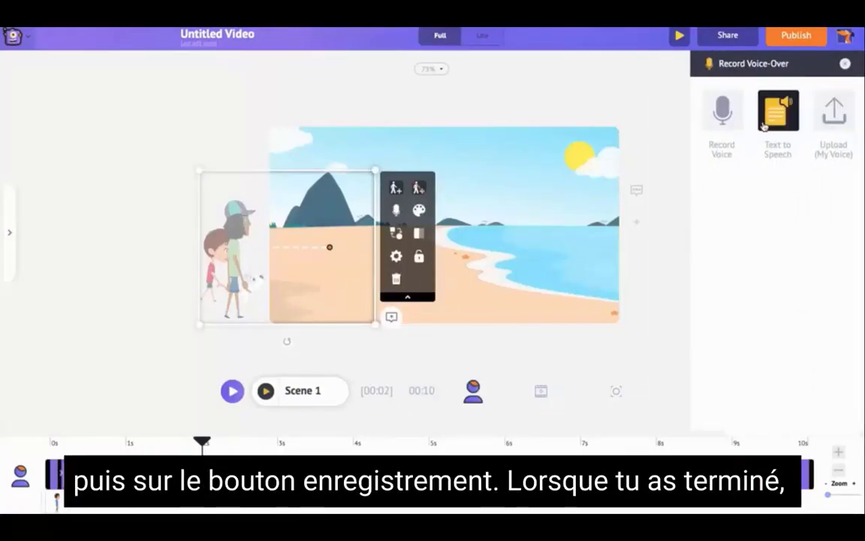
left_click(732, 126)
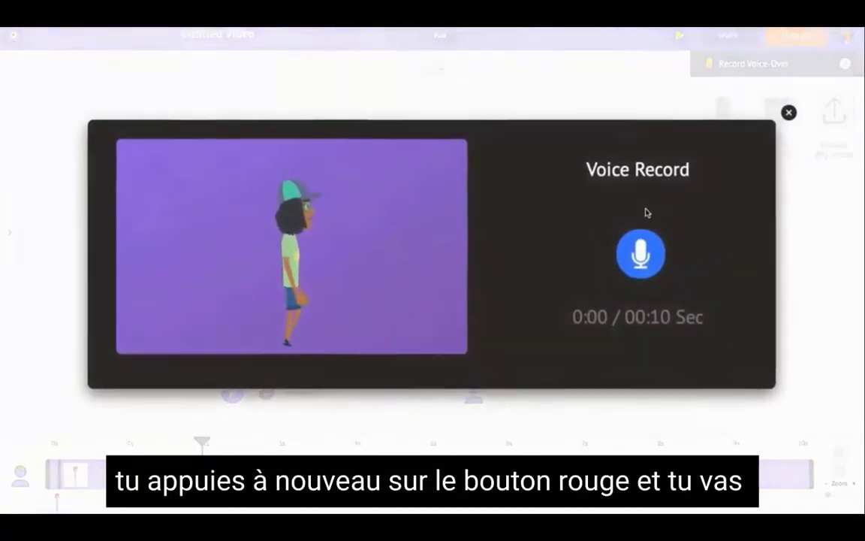
left_click(635, 256)
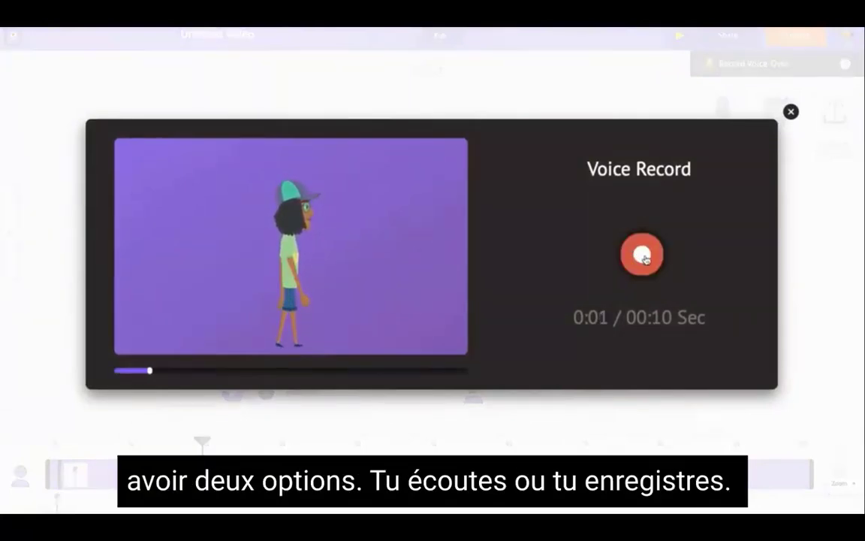
left_click(643, 257)
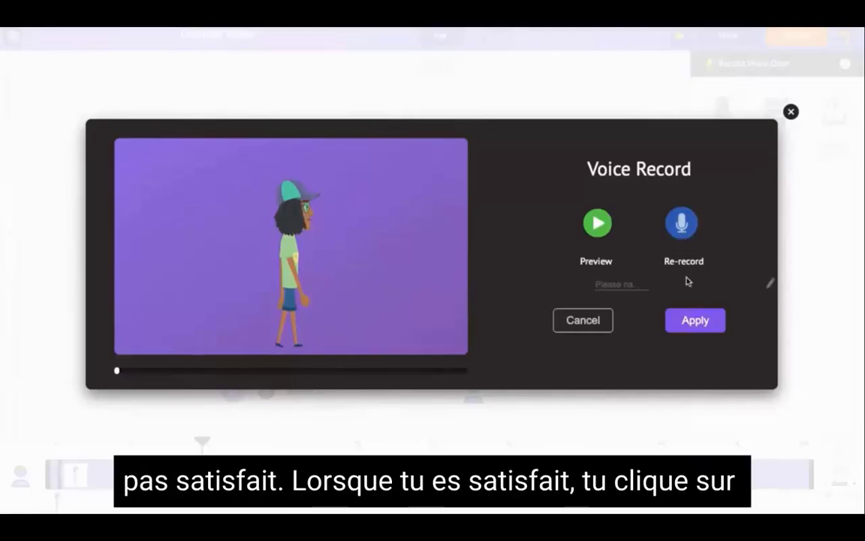
left_click(791, 112)
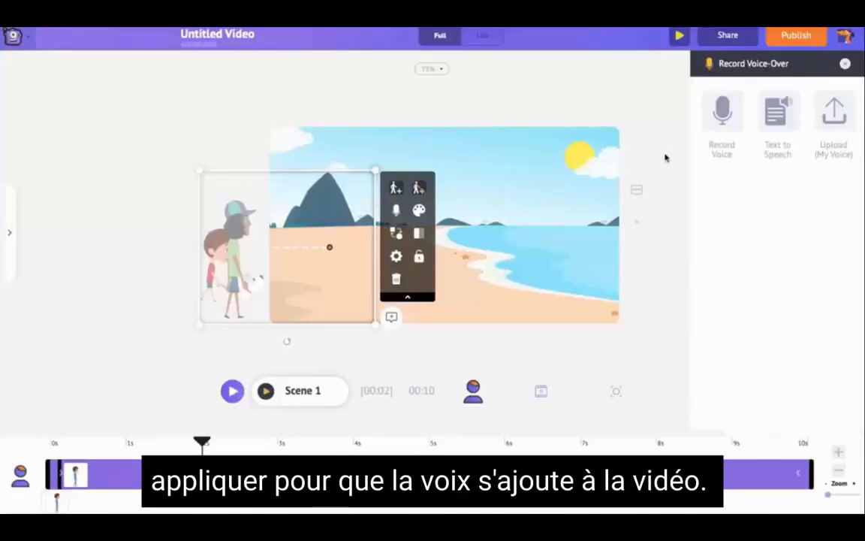
left_click(833, 133)
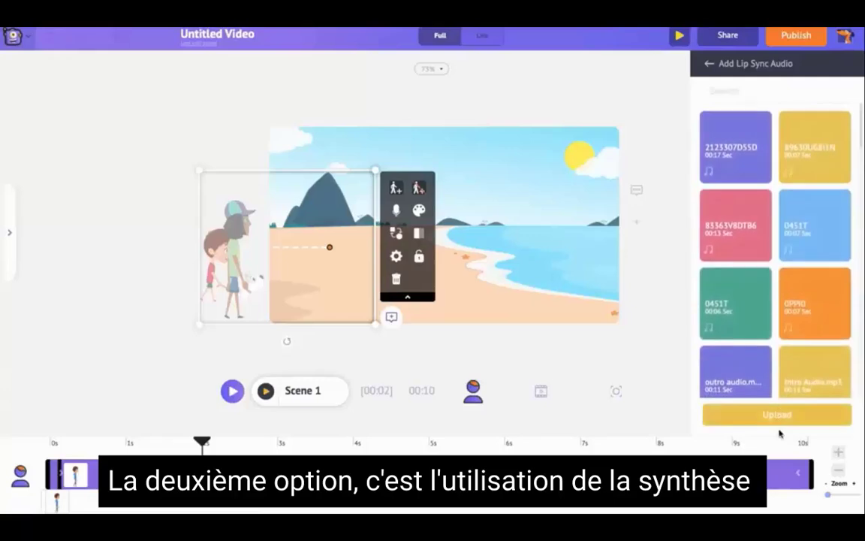
- Enter 'Hi There! I am Alex!' as text-to-speech with the male US English Martin(New) voice and preview it
left_click(784, 106)
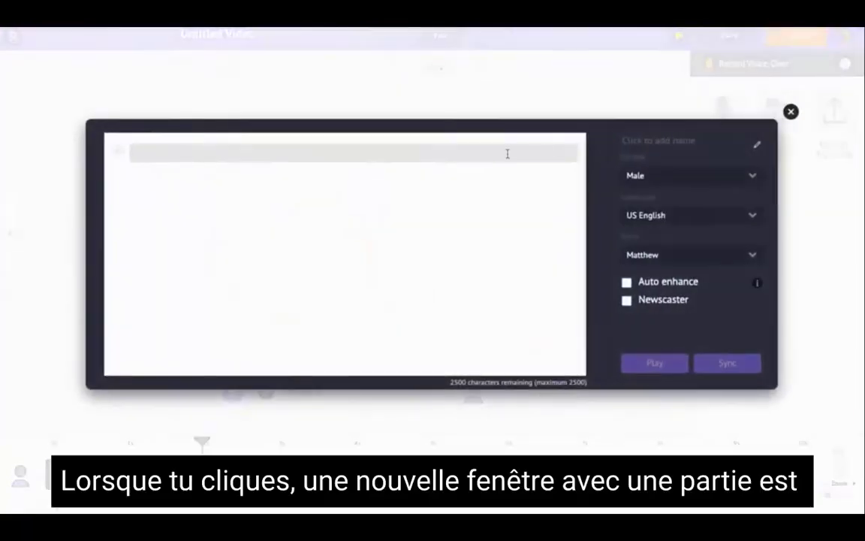
type("Hi Th")
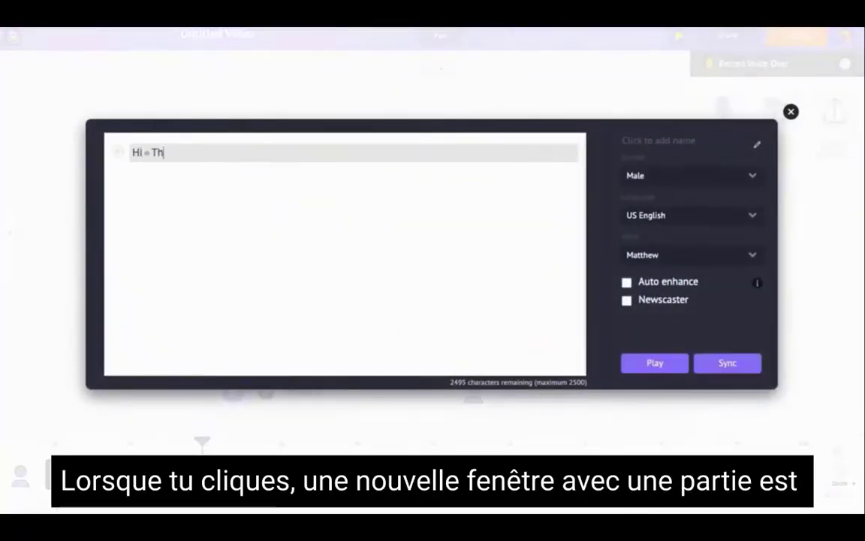
type(" Alex!")
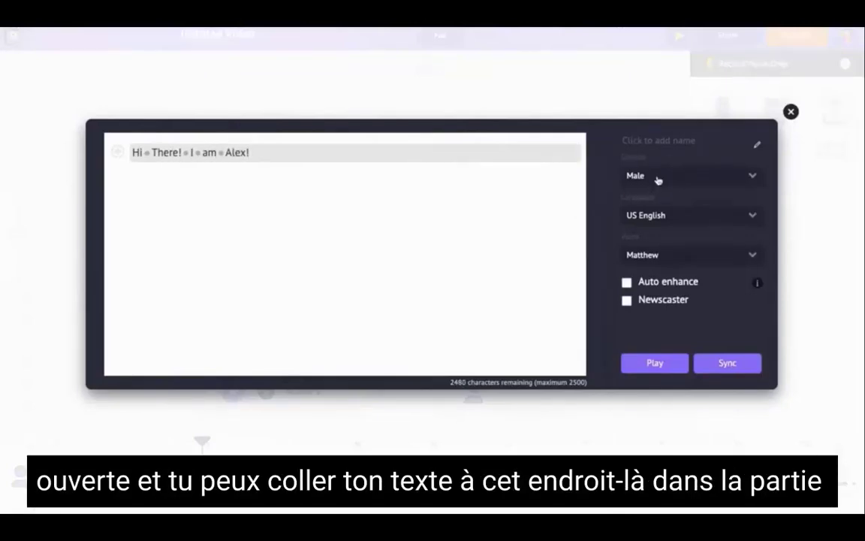
left_click(658, 179)
left_click(662, 201)
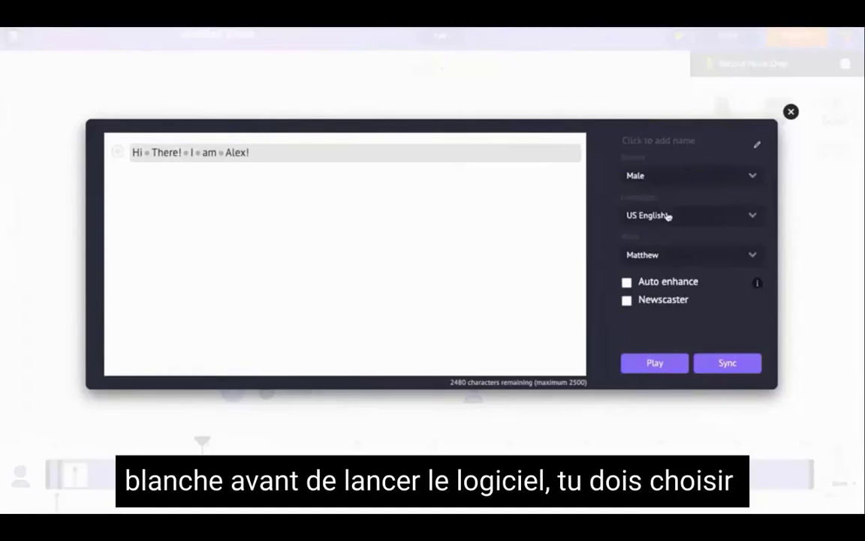
left_click(667, 216)
left_click(667, 216)
left_click(674, 255)
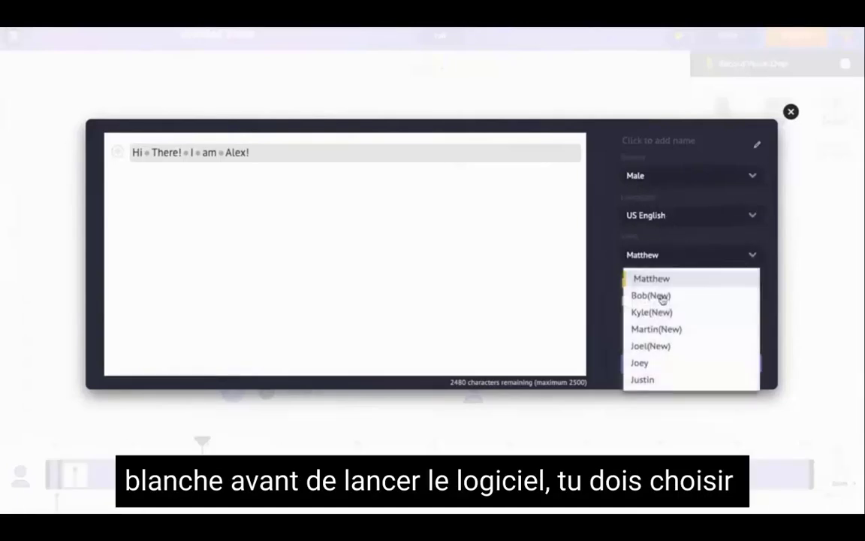
left_click(650, 330)
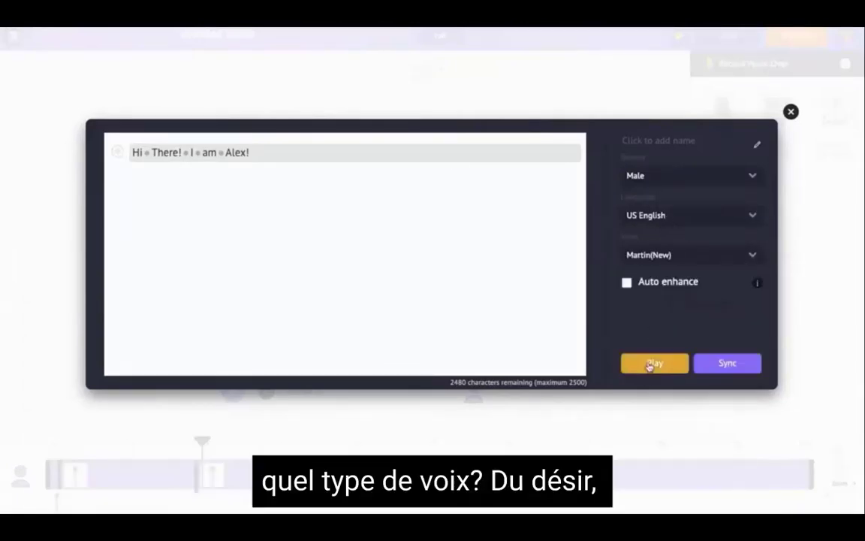
left_click(650, 364)
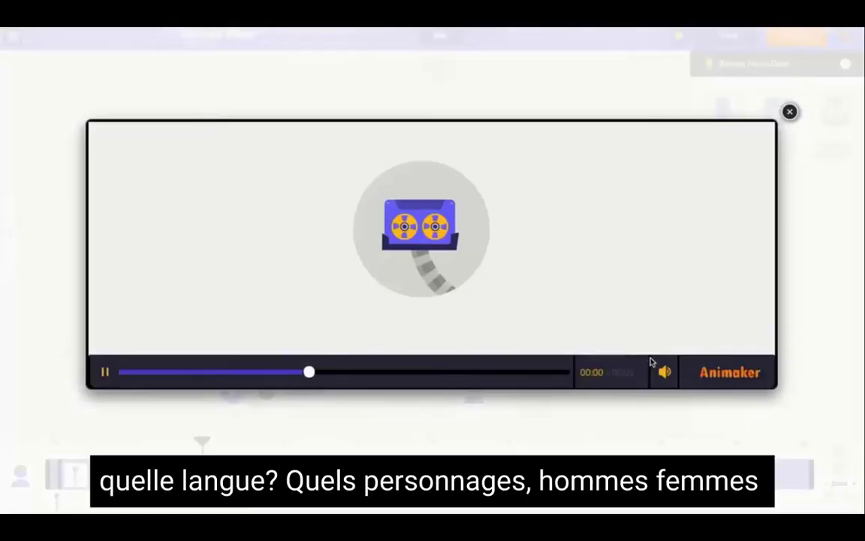
left_click(790, 111)
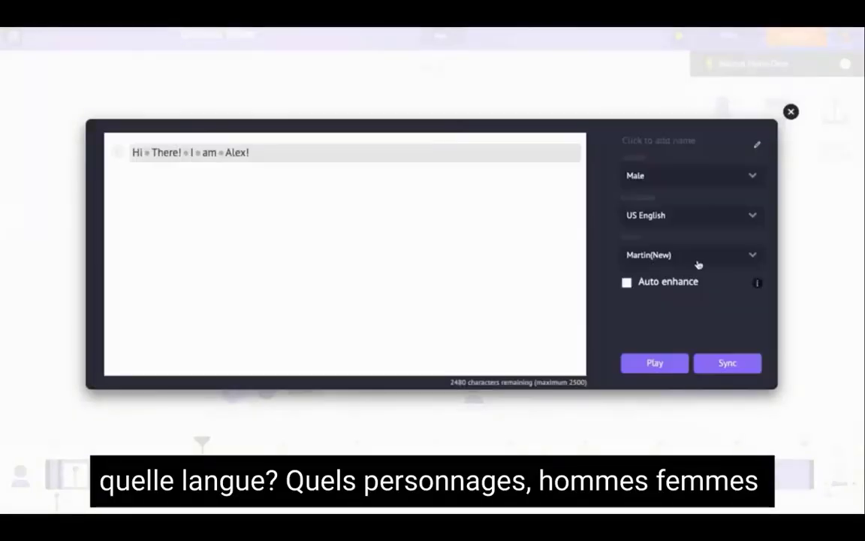
- Review the line's speed, pitch, volume and pause/breath settings without changing them
left_click(118, 152)
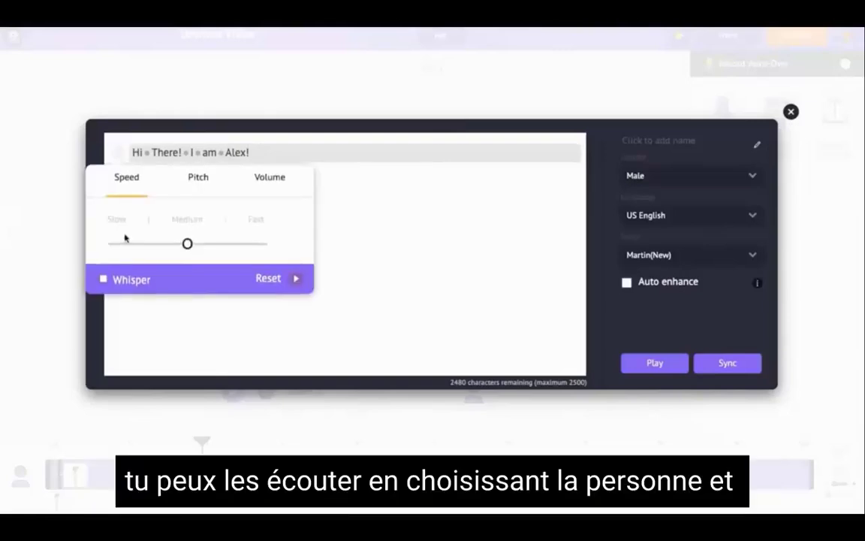
left_click(193, 181)
left_click(284, 185)
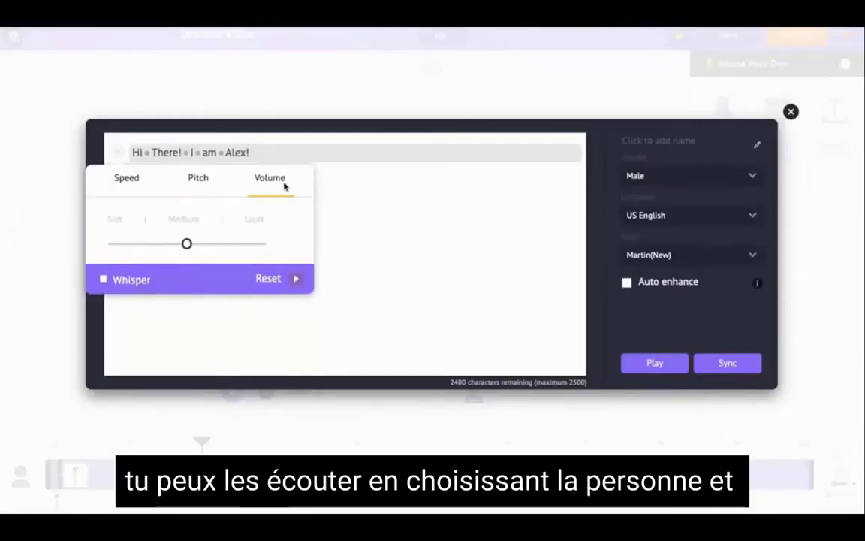
left_click(318, 187)
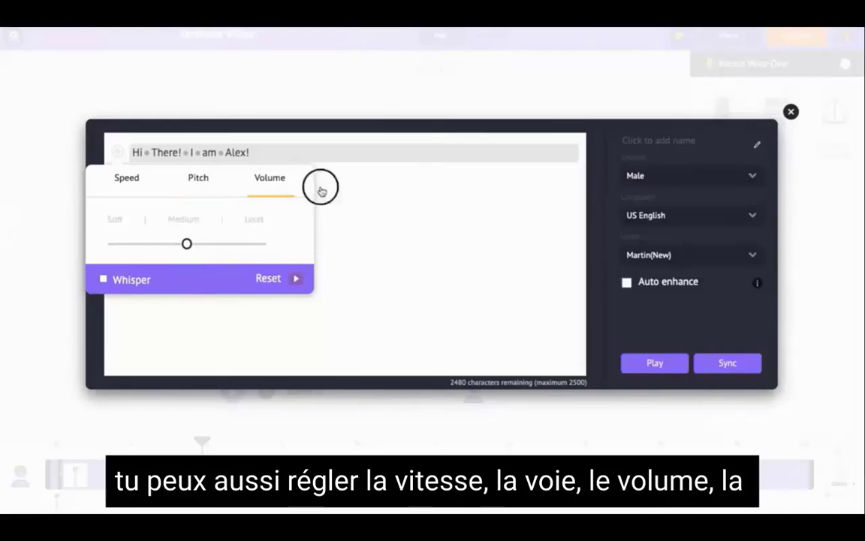
left_click(188, 153)
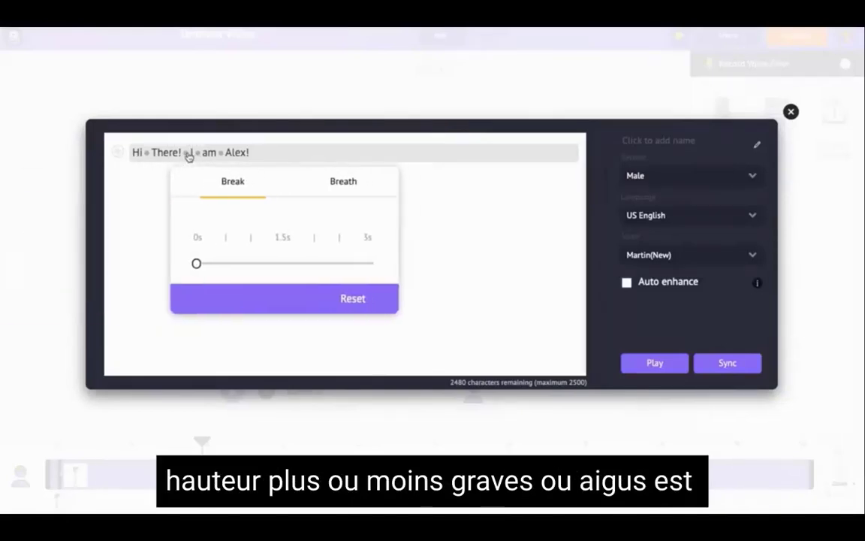
left_click(316, 188)
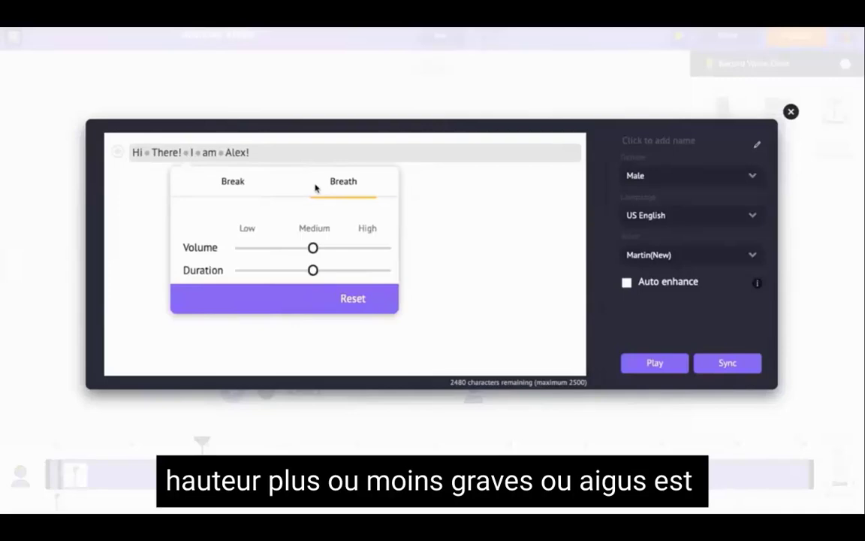
left_click(443, 216)
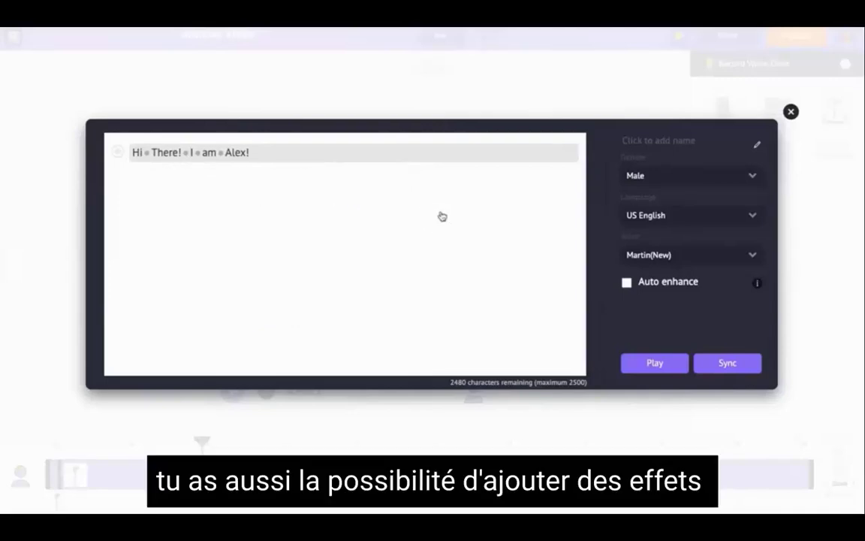
- Turn on auto enhance, preview the greeting, and sync it to the character
left_click(627, 282)
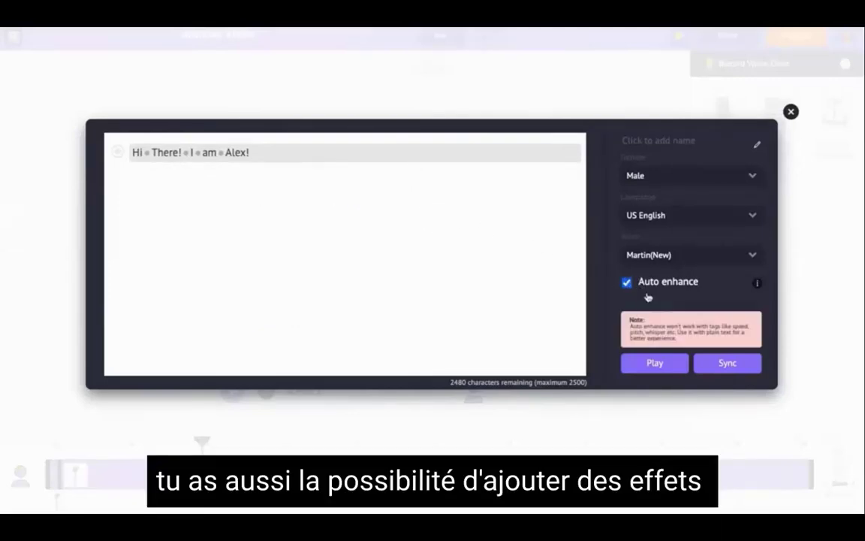
left_click(656, 368)
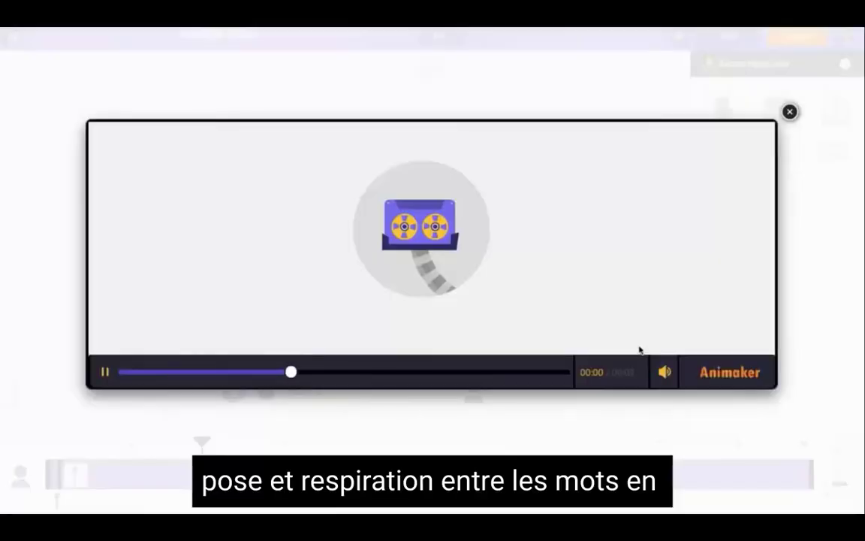
left_click(790, 112)
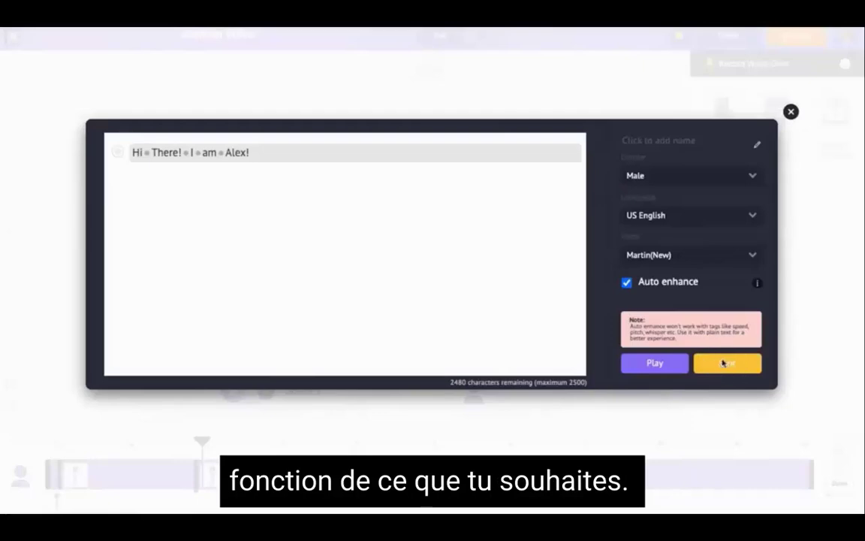
left_click(723, 363)
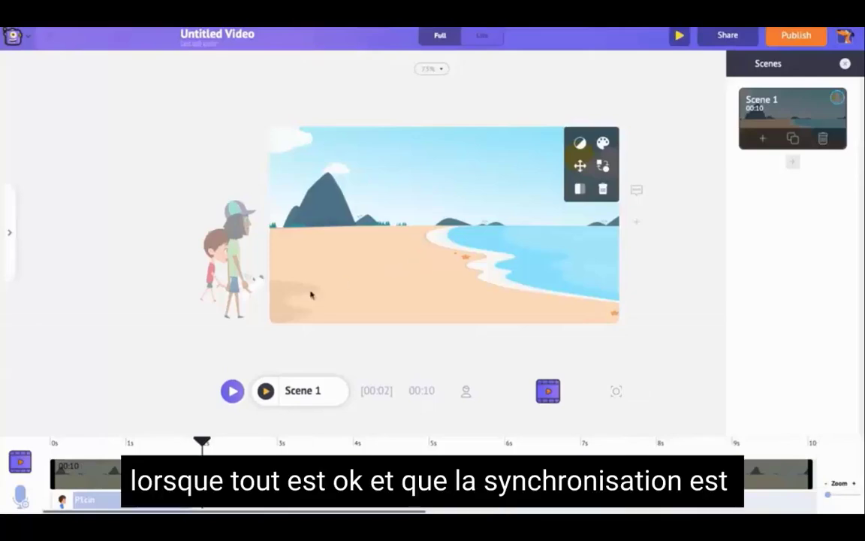
- Drag the greeting voice clip on the timeline to start at about 2 seconds
left_click(118, 499)
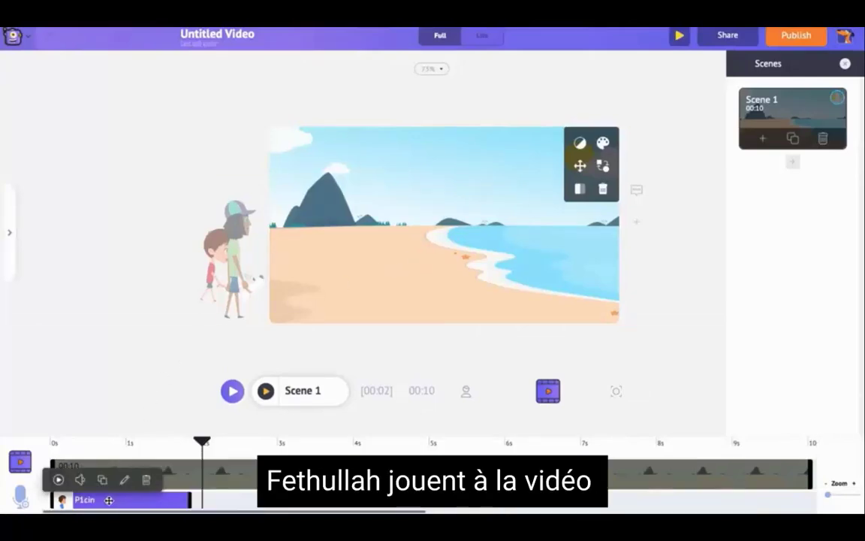
left_click_drag(108, 499, 262, 502)
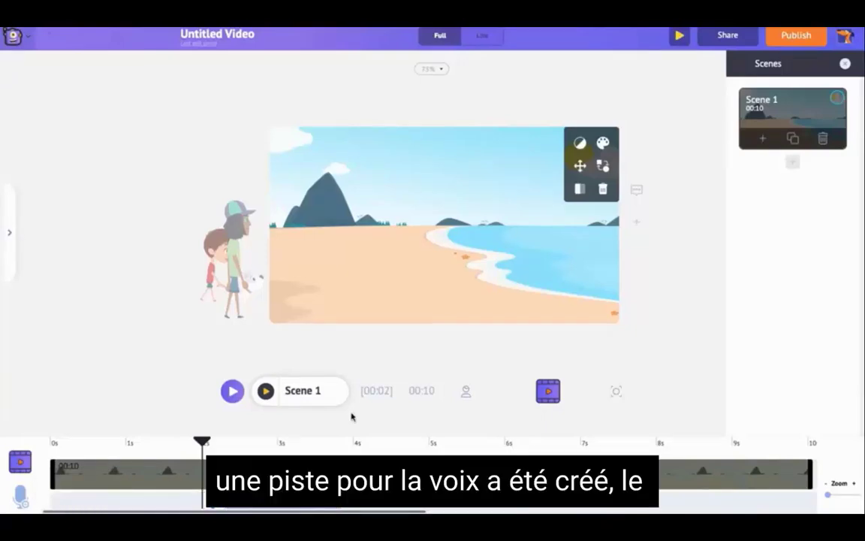
left_click(617, 393)
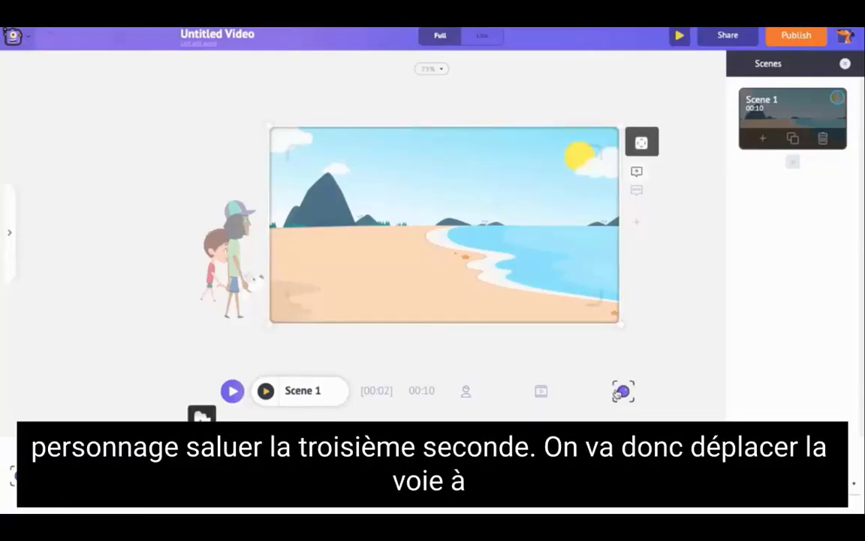
left_click(466, 391)
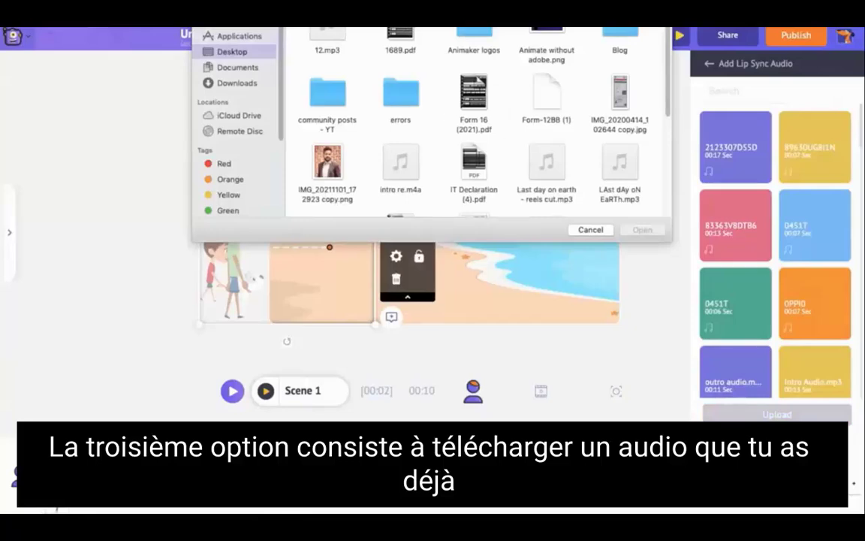
left_click(591, 230)
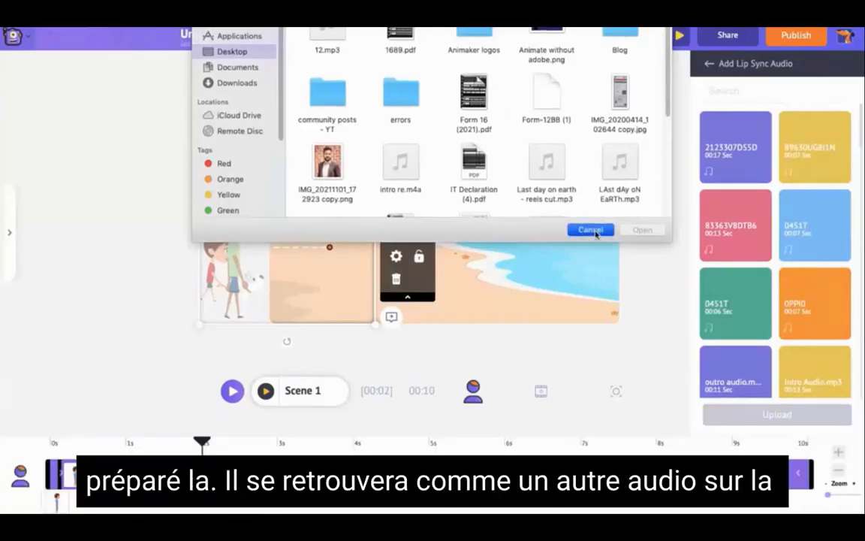
left_click(706, 65)
left_click(706, 65)
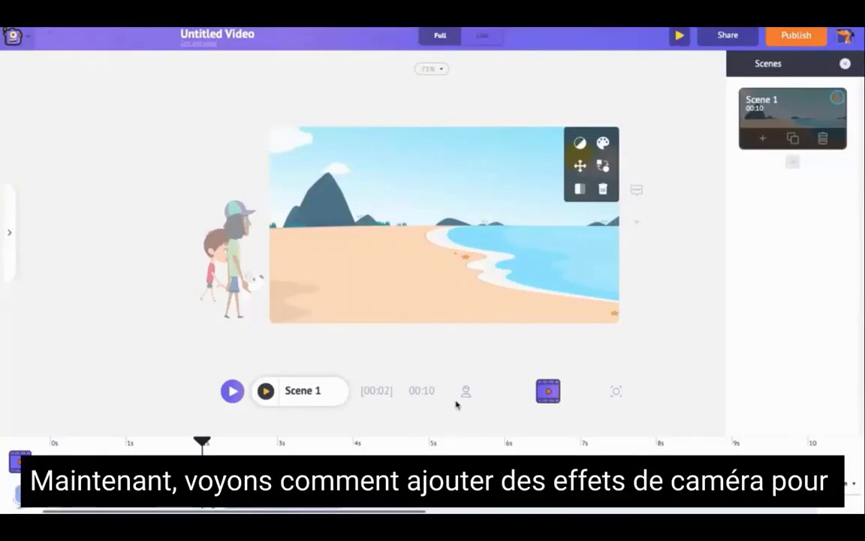
- Open the camera timeline and switch the scene's camera to Dynamic Camera
left_click(617, 393)
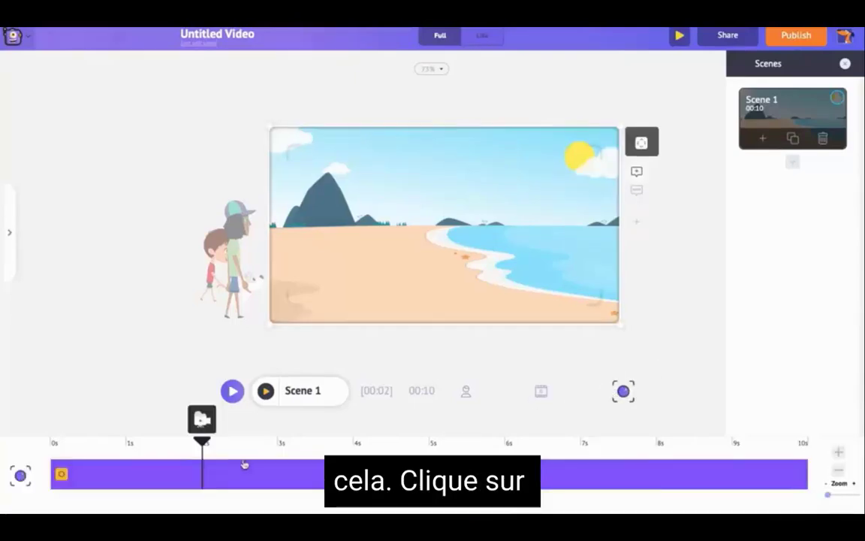
left_click(61, 475)
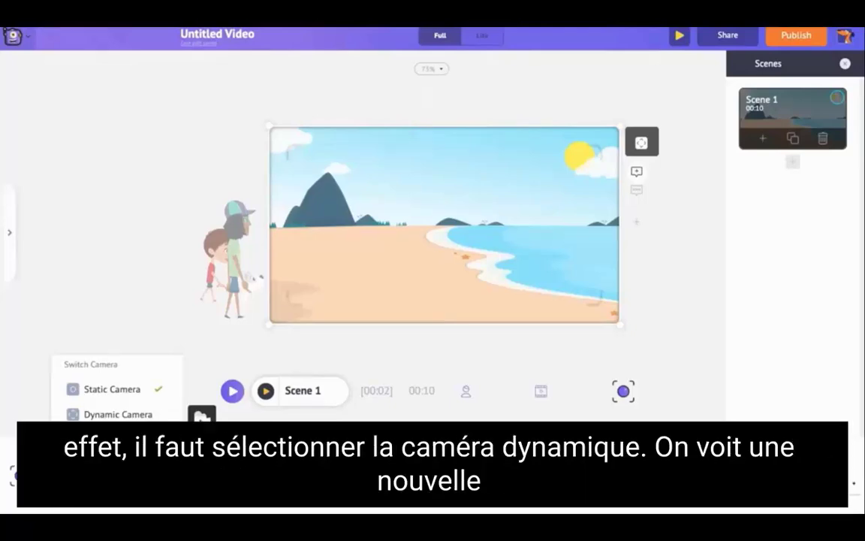
left_click(111, 413)
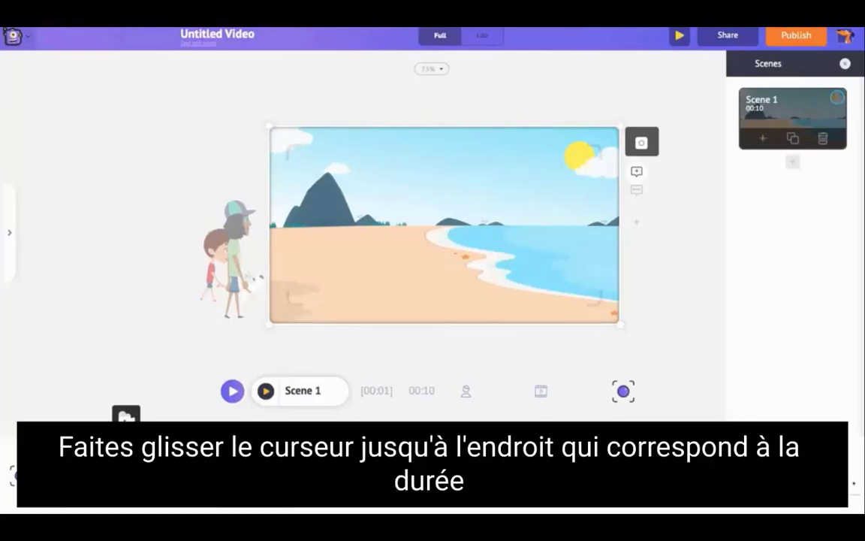
- Stretch the camera change to about 6 seconds, tighten the frame to zoom in, and preview
left_click_drag(188, 467, 534, 466)
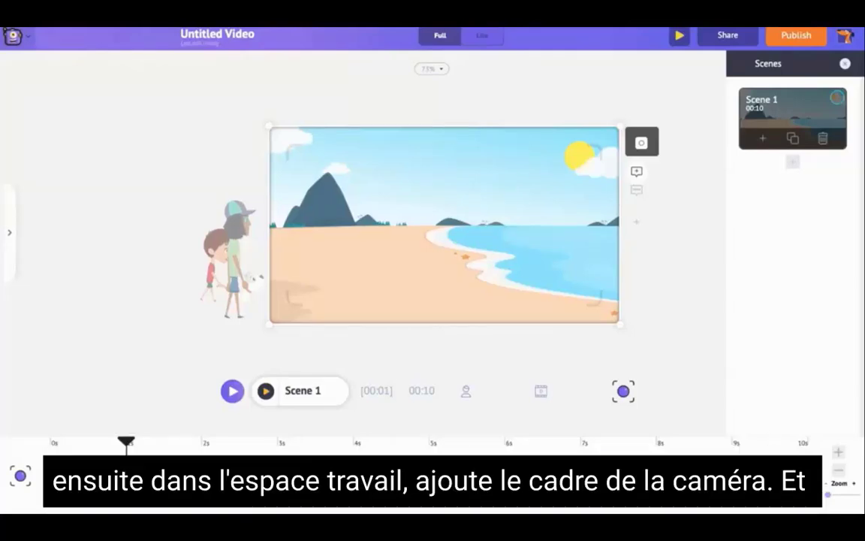
left_click(625, 402)
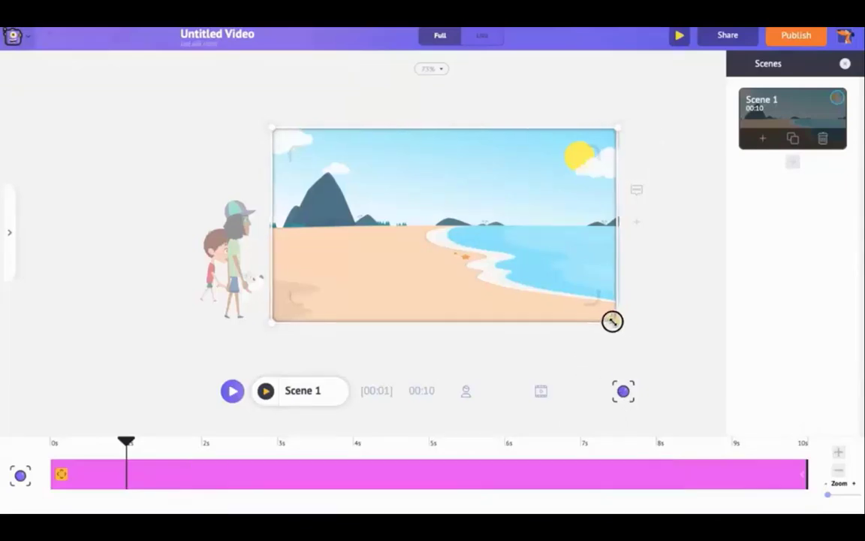
left_click_drag(613, 322, 597, 309)
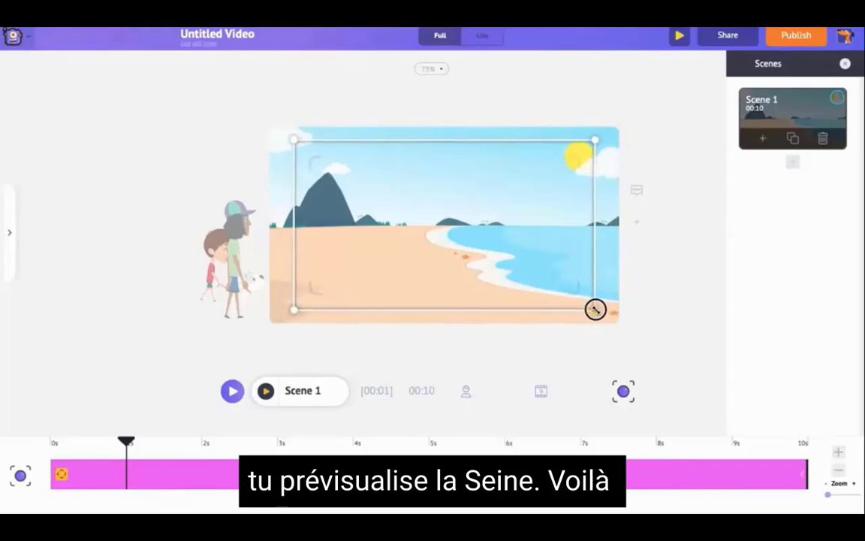
left_click_drag(513, 262, 494, 271)
left_click(266, 390)
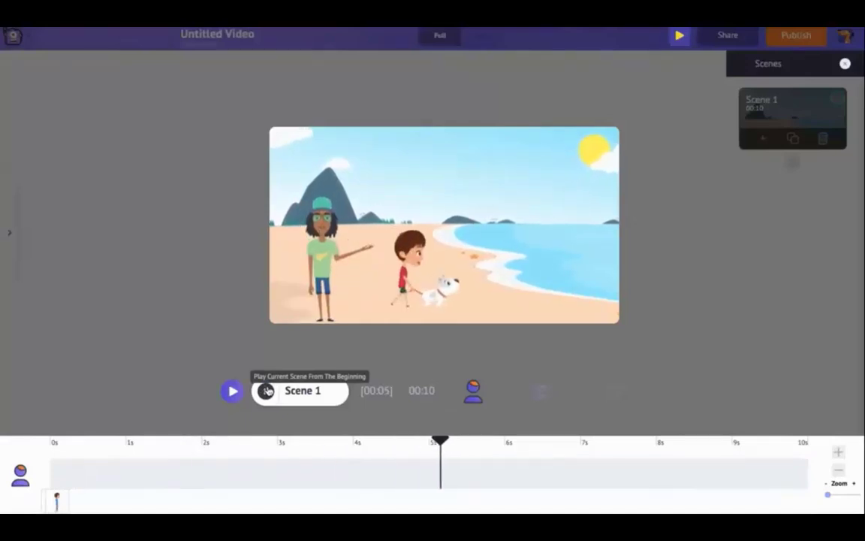
- Search the music library for 'happy' and add Coasting the Coast as background music
left_click(266, 390)
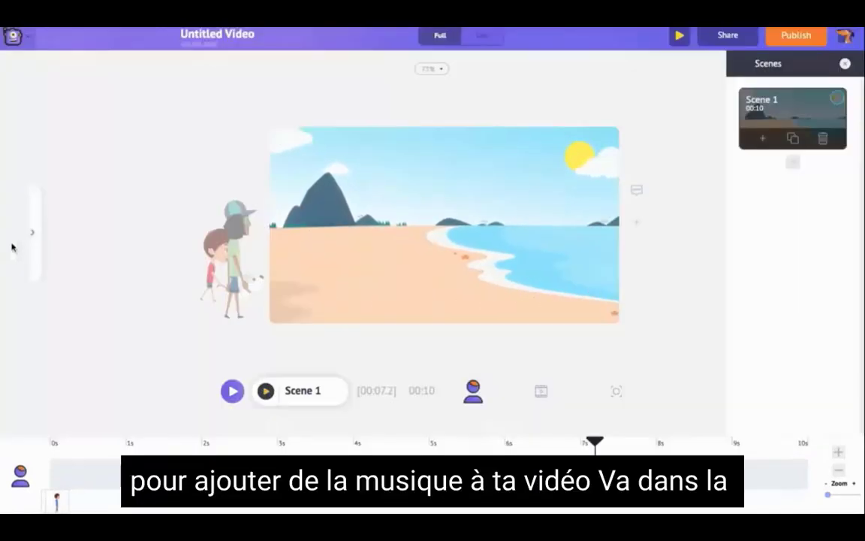
left_click(11, 236)
left_click(15, 344)
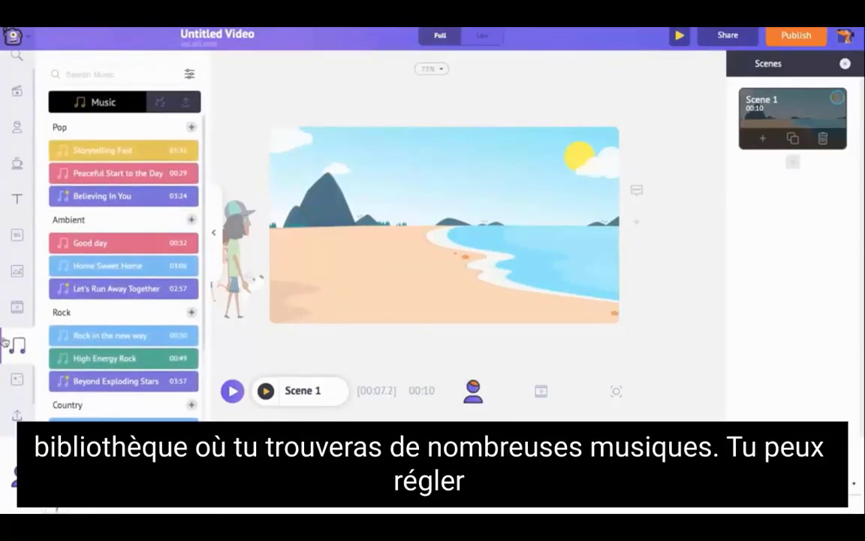
type("happy")
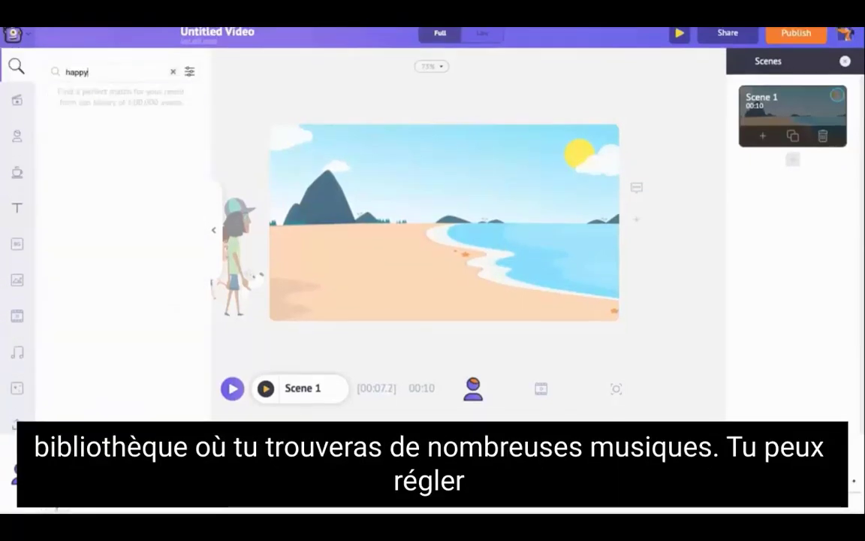
key("Return")
scroll(109, 189, "down", 3)
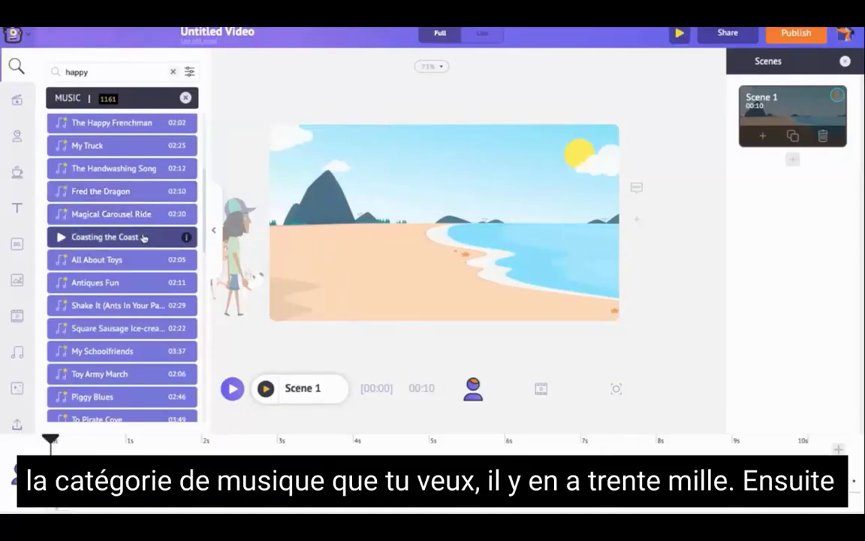
left_click(142, 238)
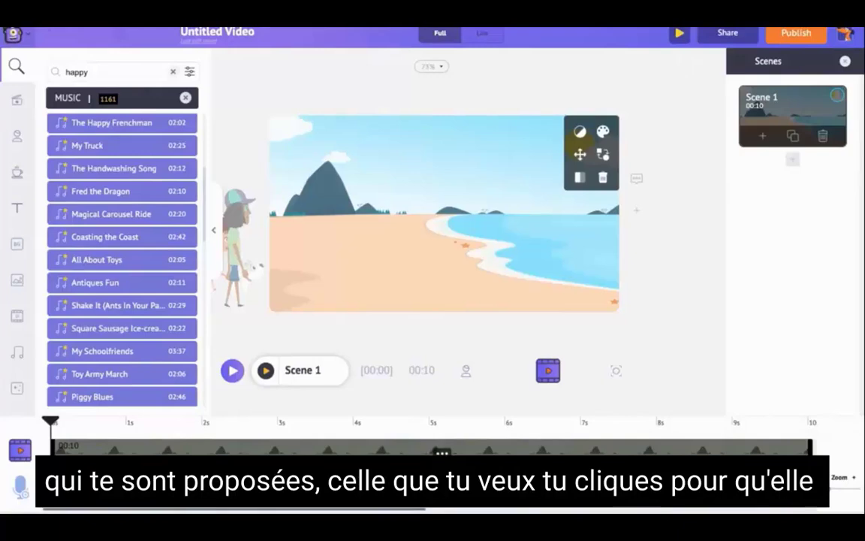
- Lower the Coasting the Coast track's volume
left_click(113, 496)
left_click(138, 478)
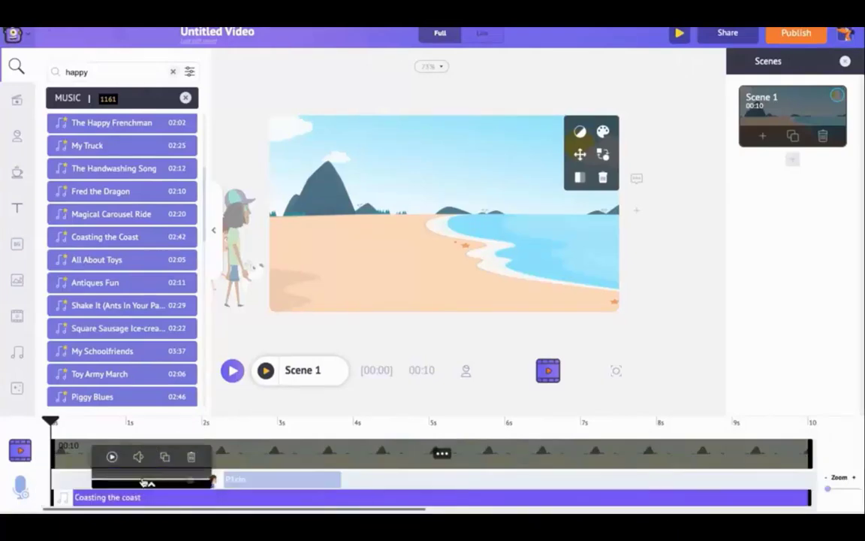
left_click_drag(135, 478, 128, 479)
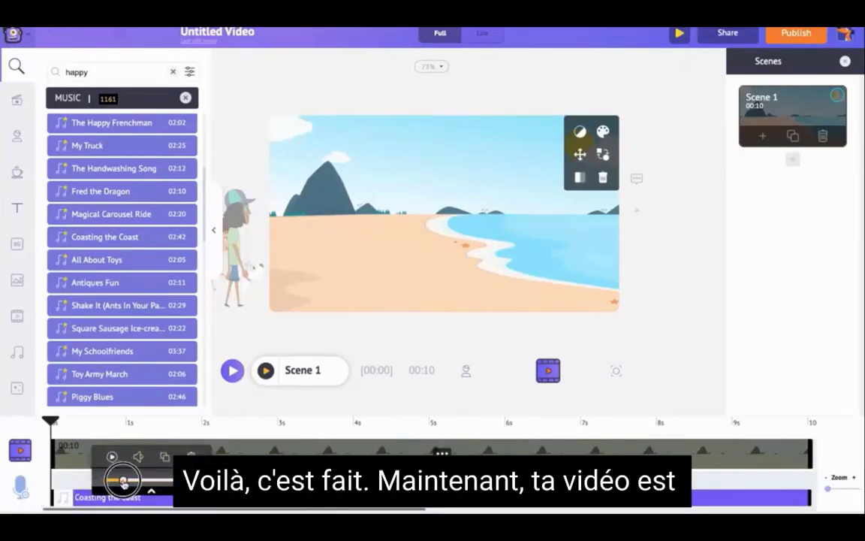
- Preview the beach scene, then add a blank 10-second Scene 2 after Scene 1
left_click(266, 371)
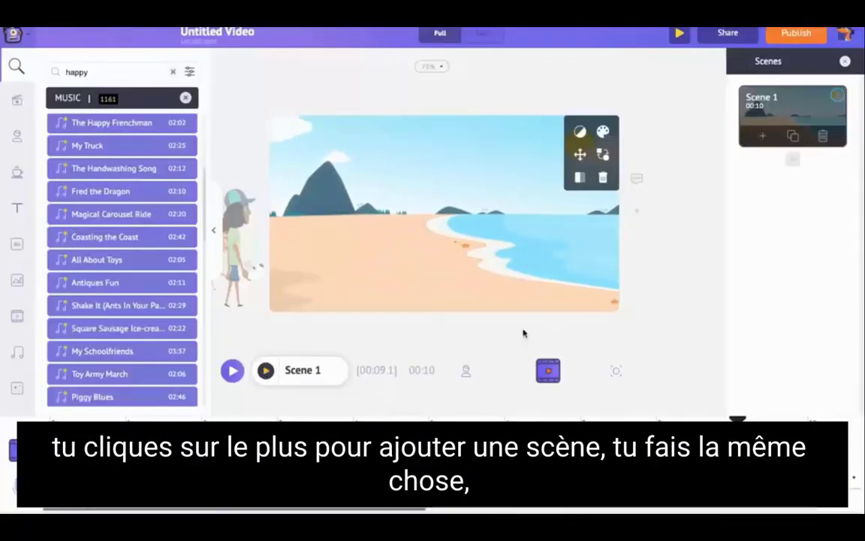
left_click(794, 164)
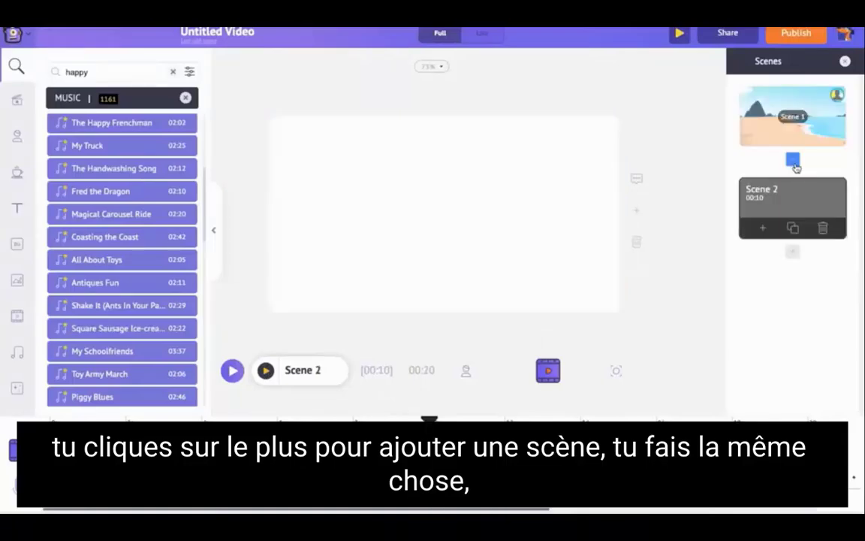